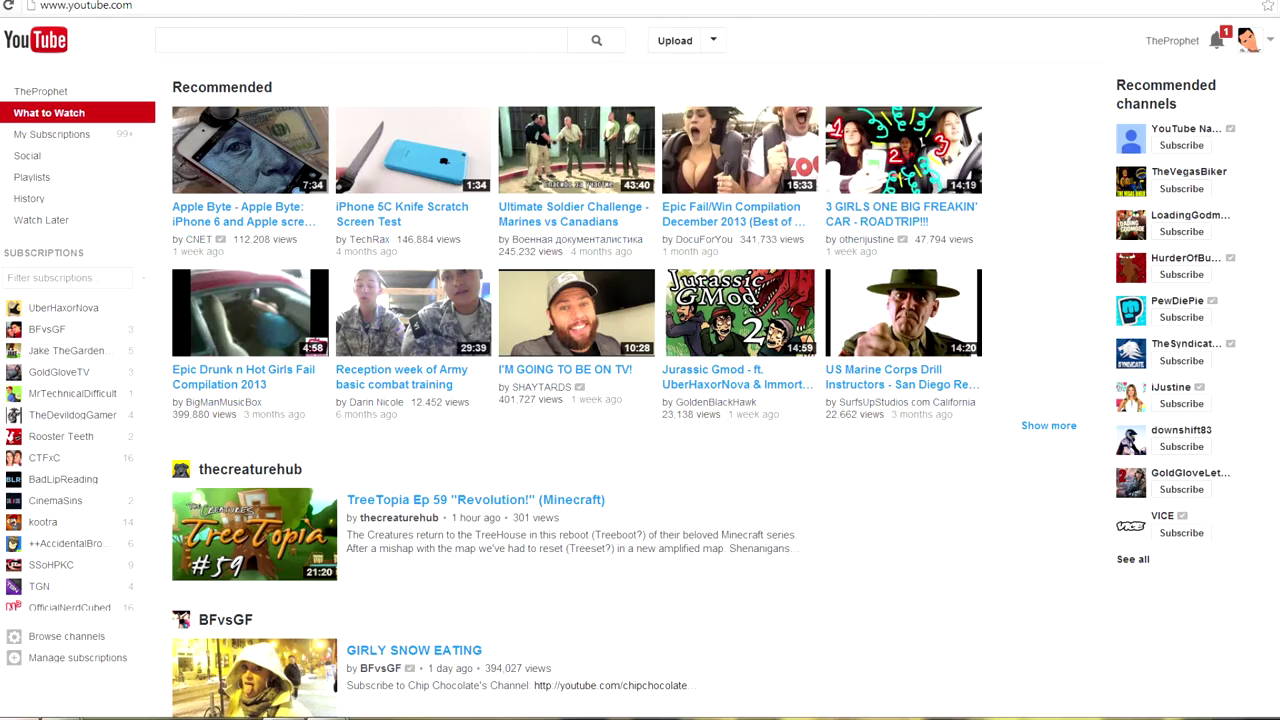
Open a new browser tab from the YouTube home page with Ctrl+T
key("ctrl+t")
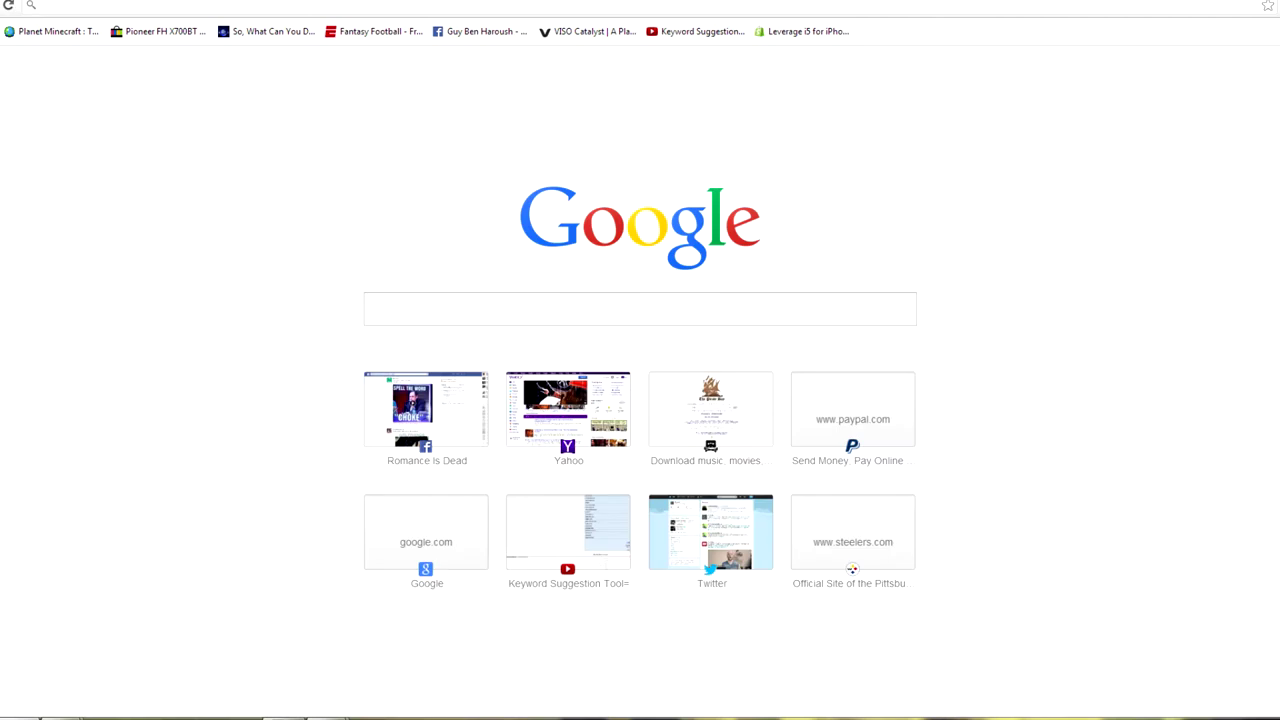
Go to Google and search for 'youtube header template'
type("GOOgle.com")
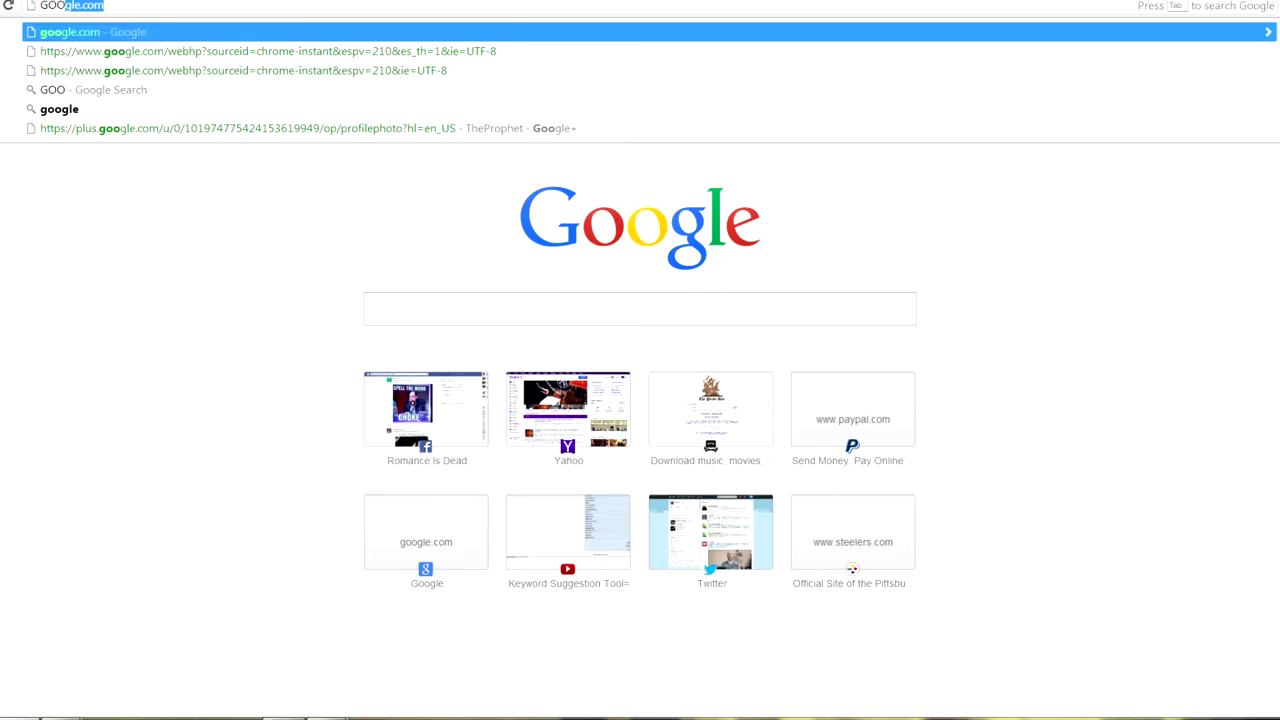
key("Return")
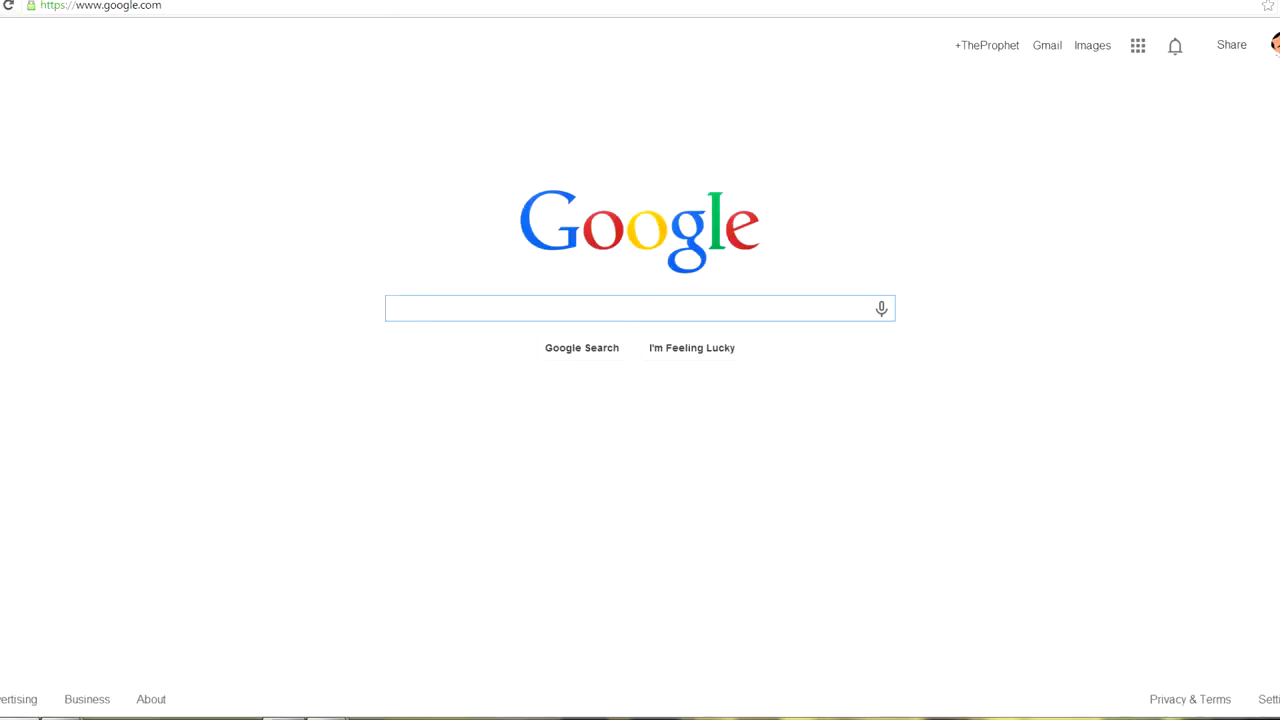
type("PO")
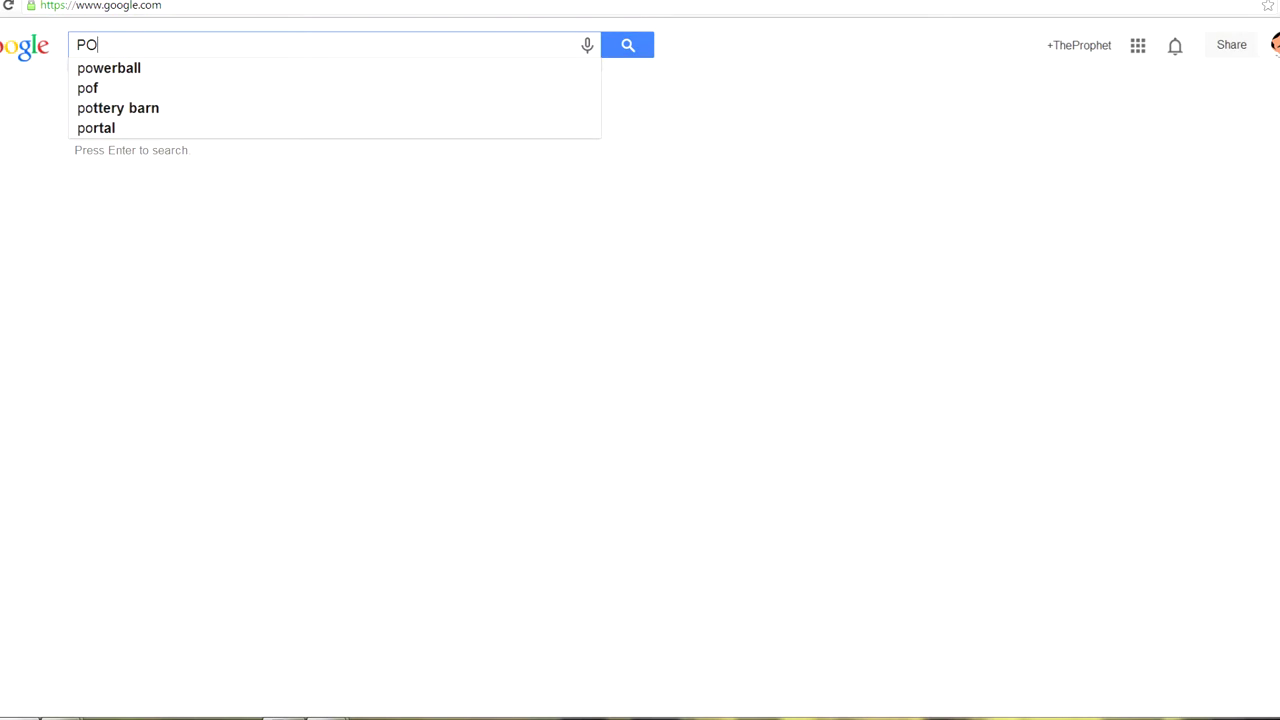
key("BackSpace")
key("BackSpace")
type("you")
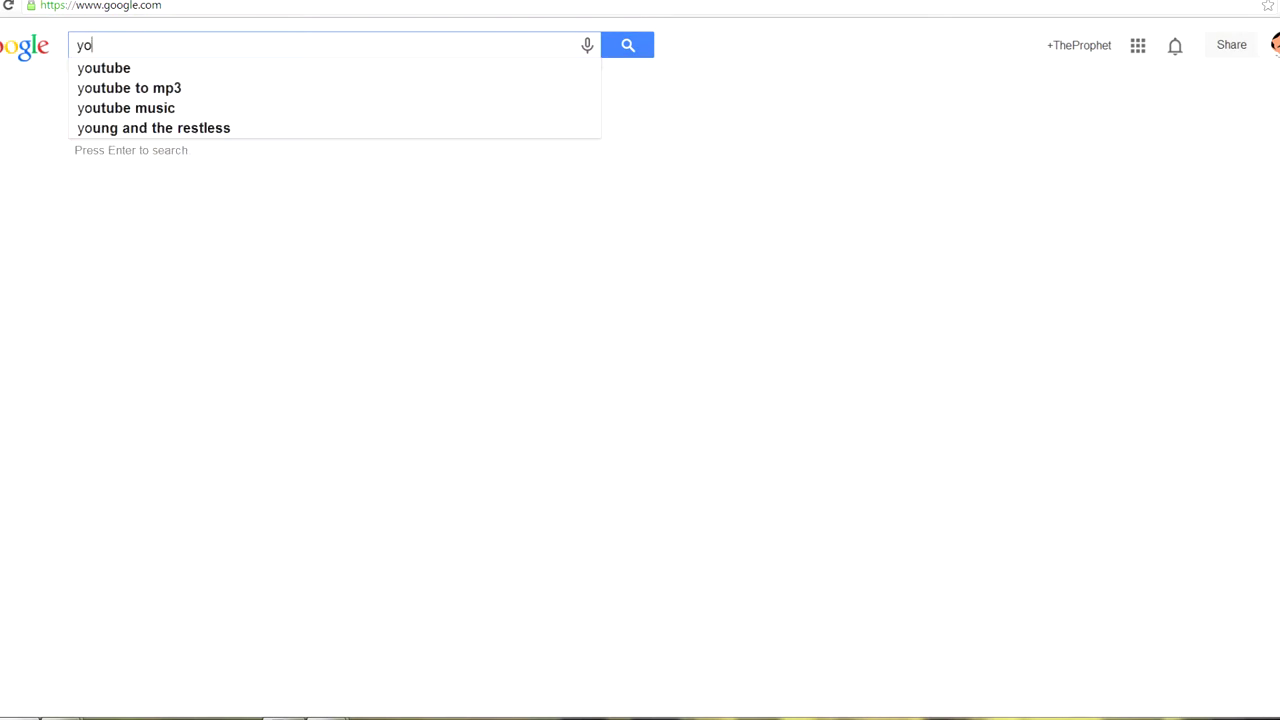
type("tube headr")
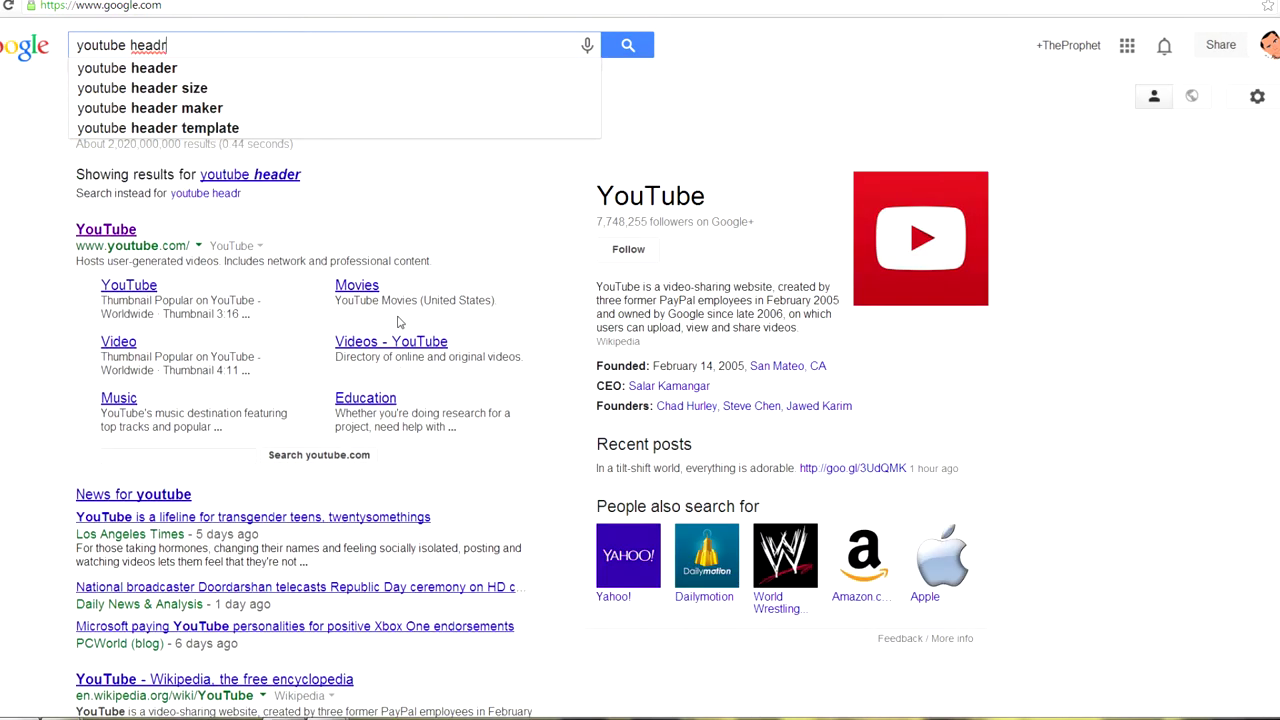
key("BackSpace")
key("BackSpace")
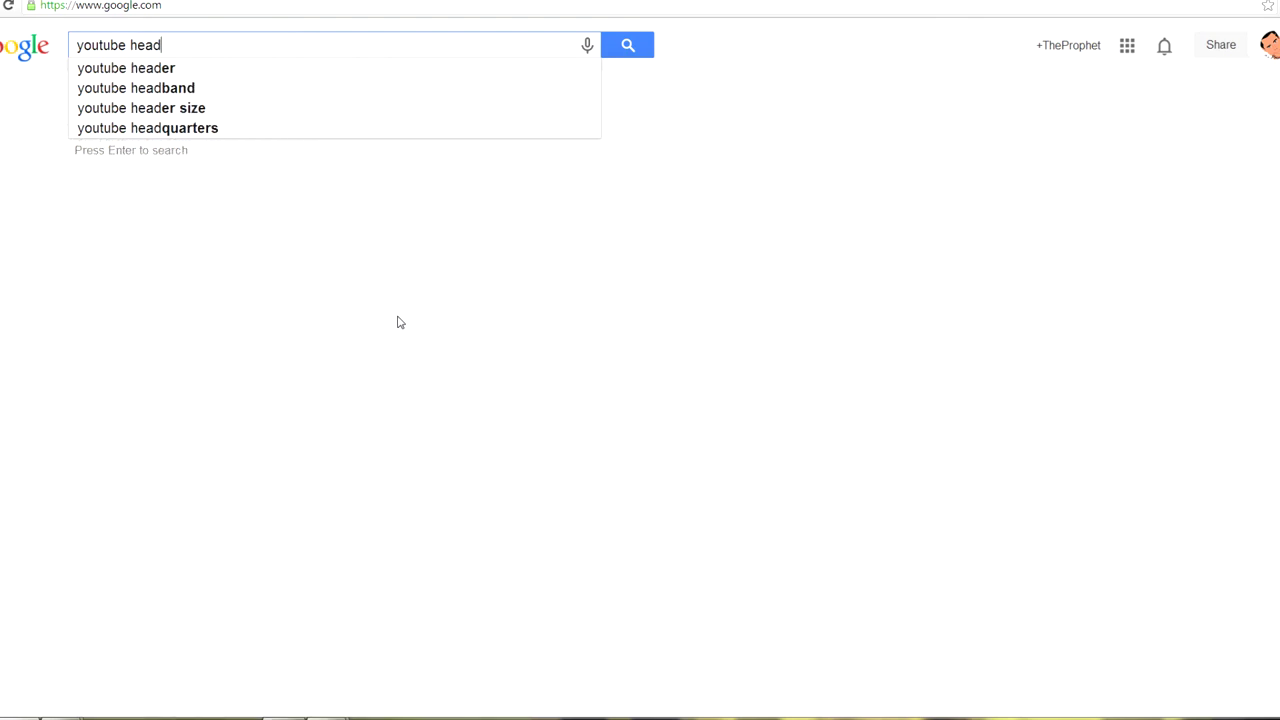
type("er te")
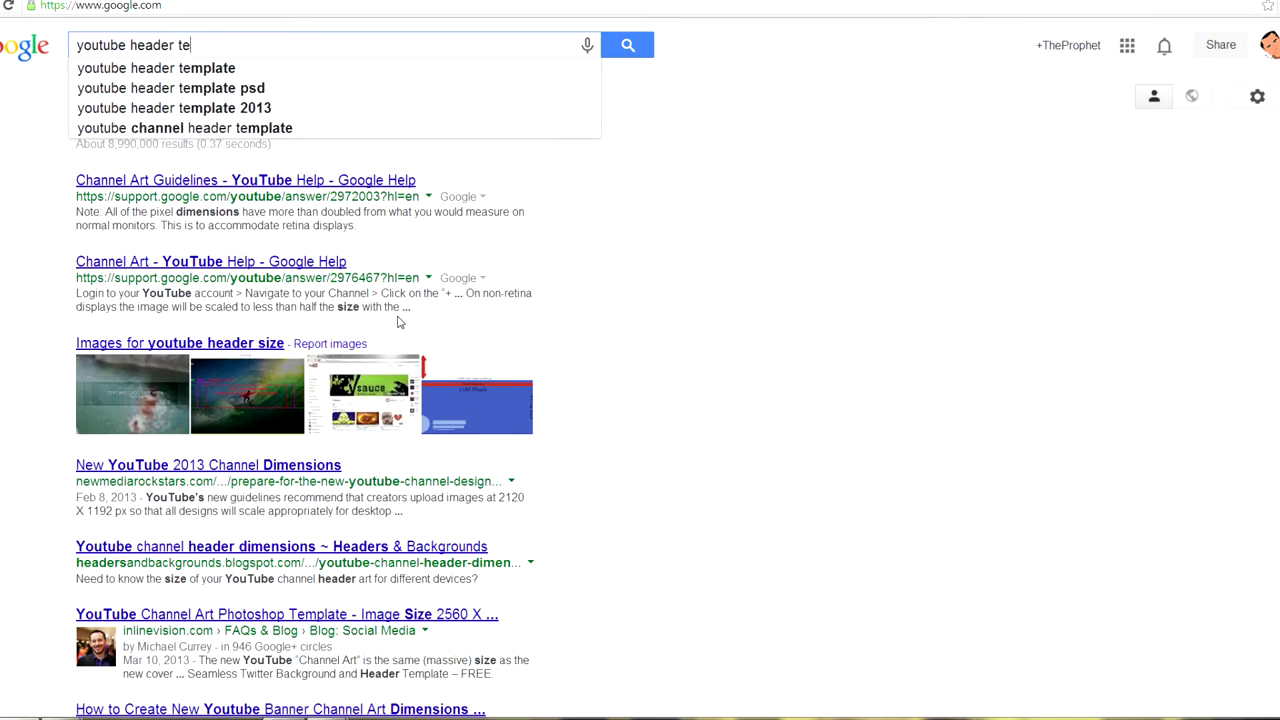
type("mplate")
key("Return")
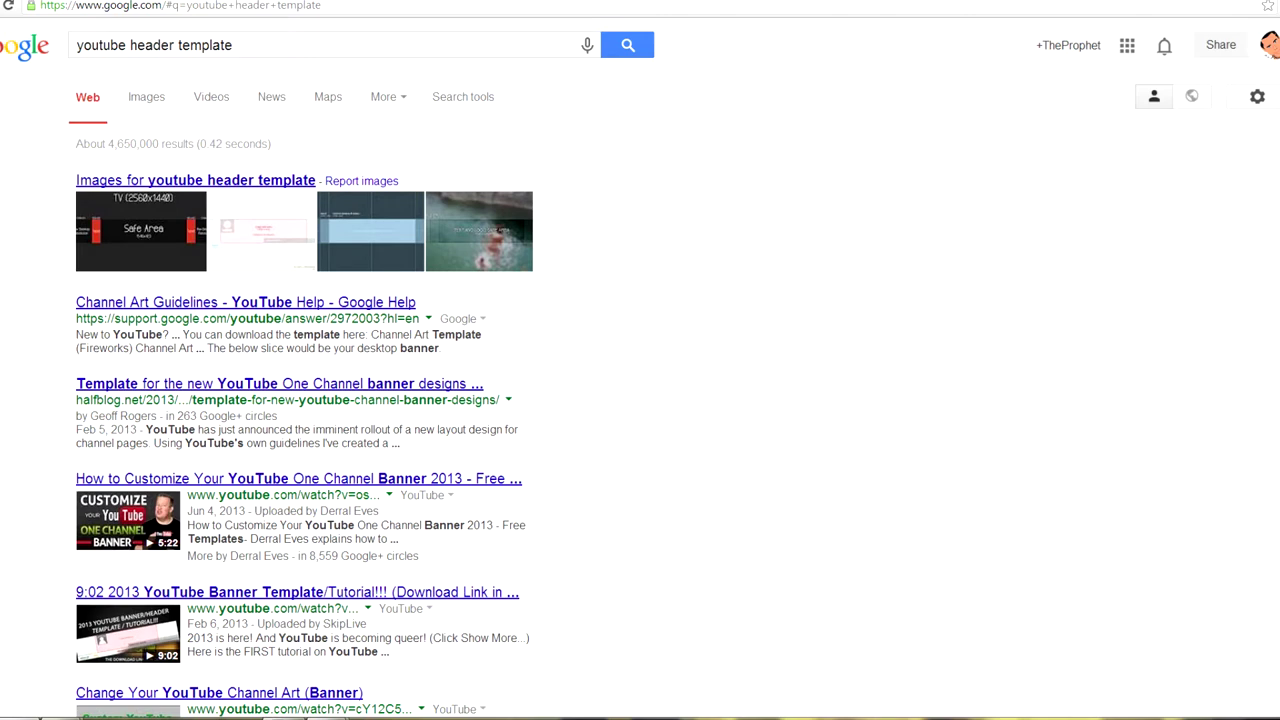
Preview the TV 2560x1440 safe-area template in image results, then return to Photoshop
left_click(160, 103)
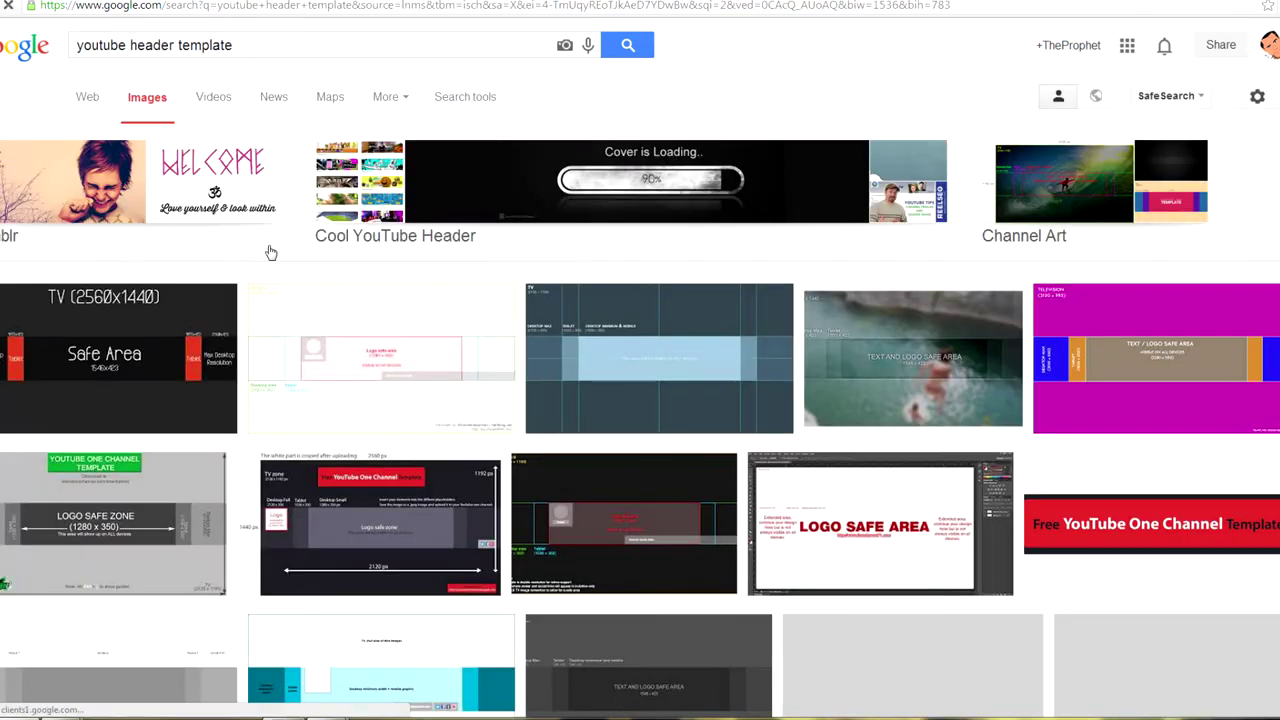
left_click(171, 334)
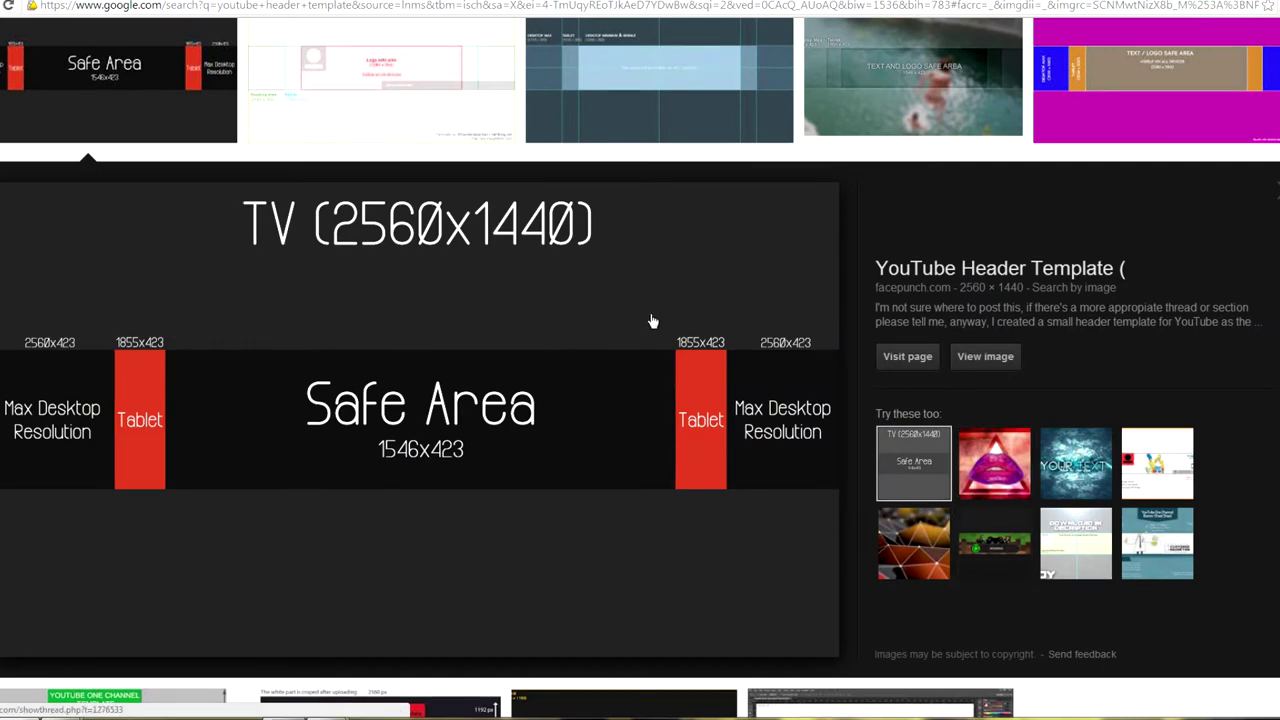
key("Escape")
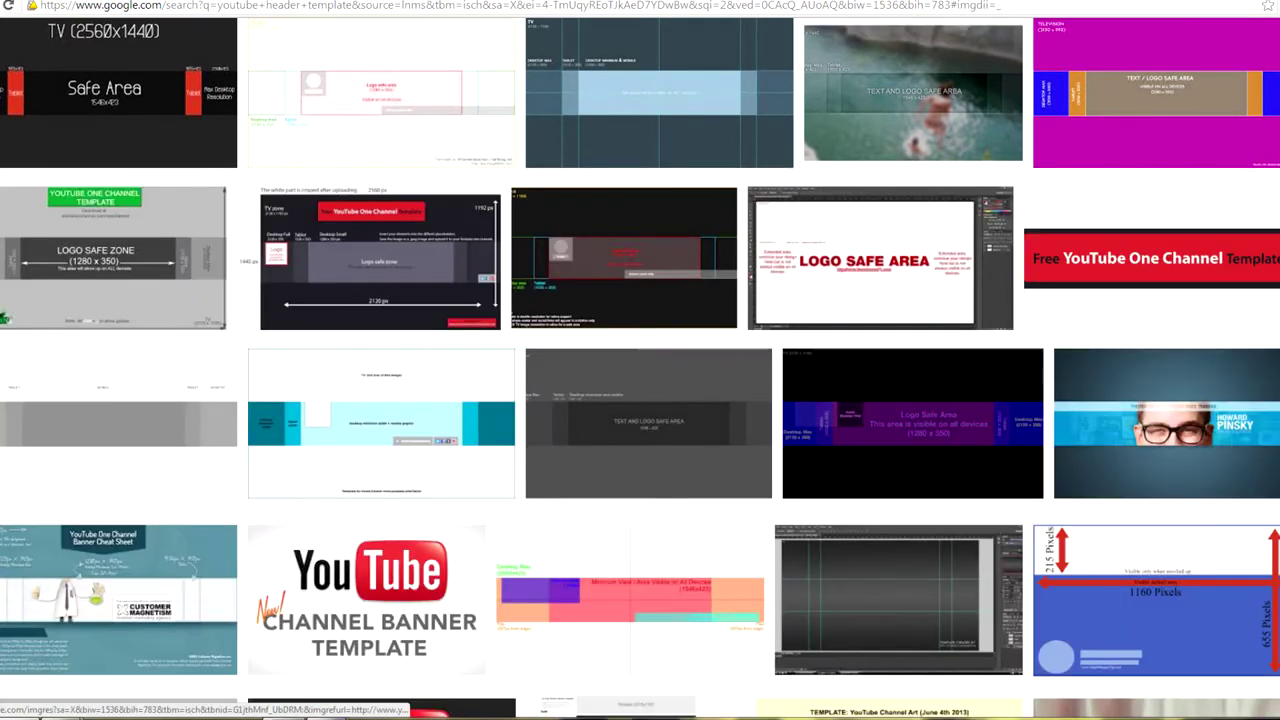
left_click(403, 685)
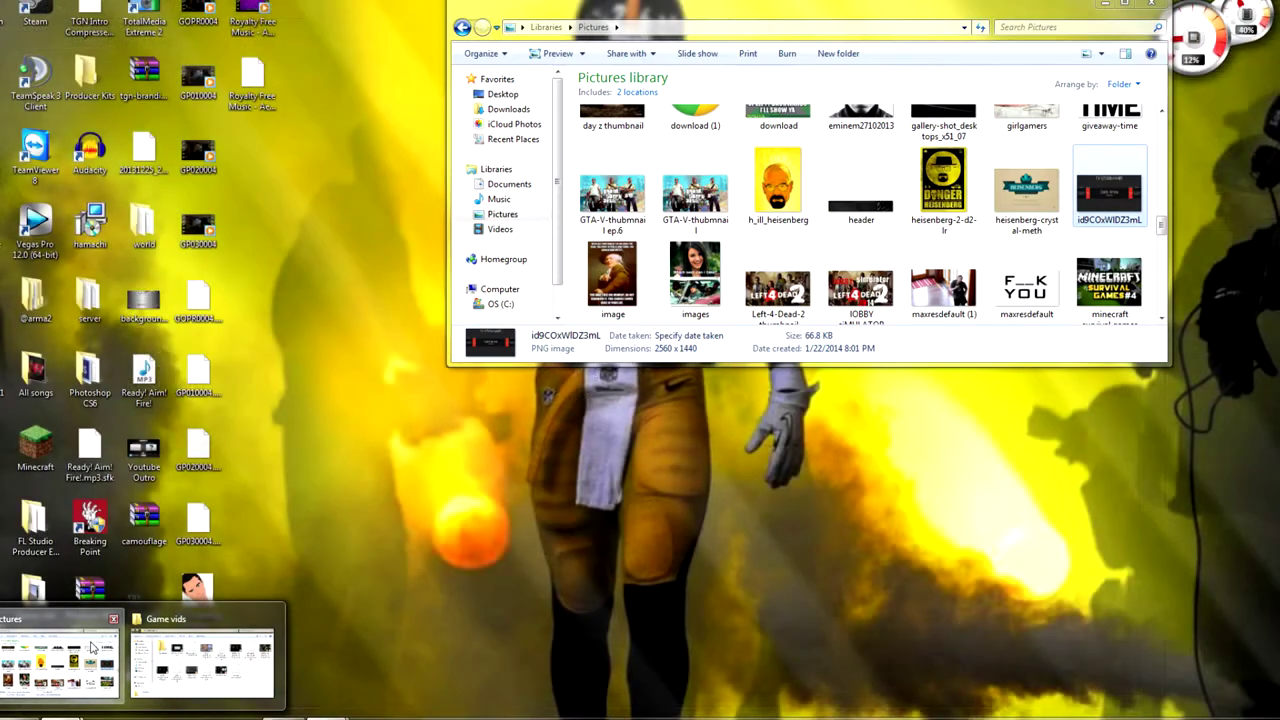
Drag test.jpg from the Pictures library onto the Photoshop banner canvas
left_click(90, 648)
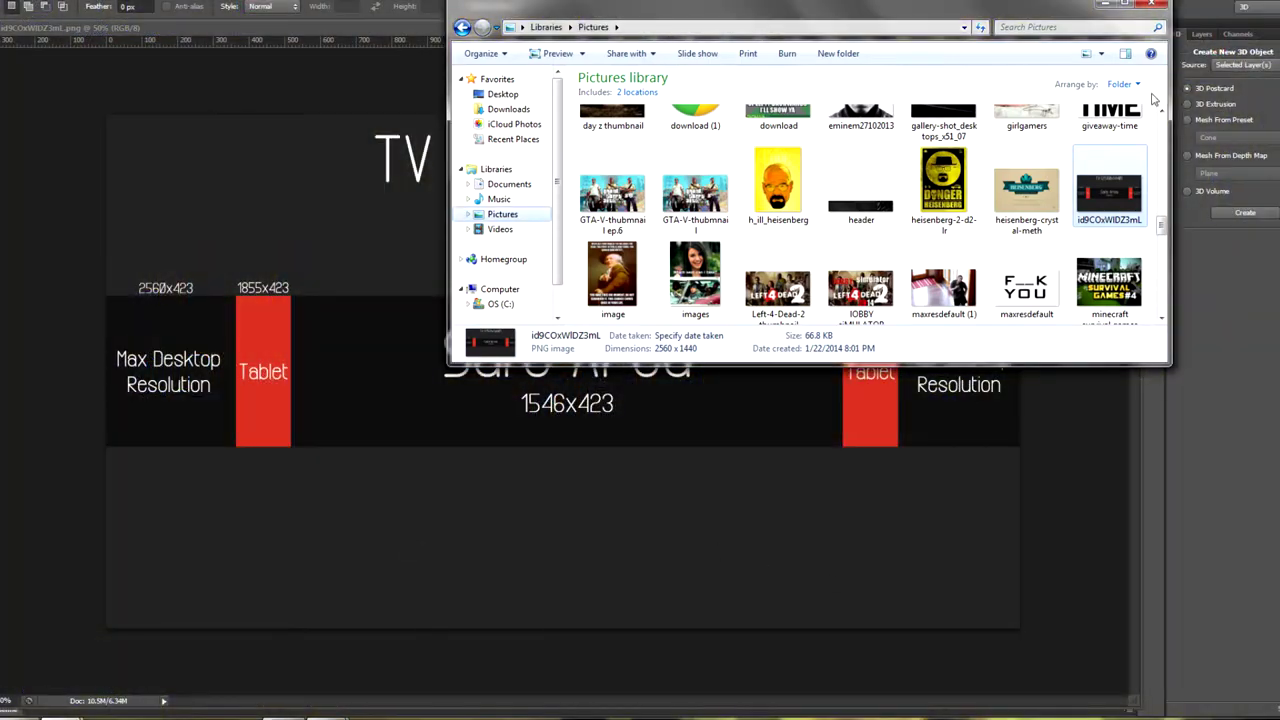
left_click(1160, 230)
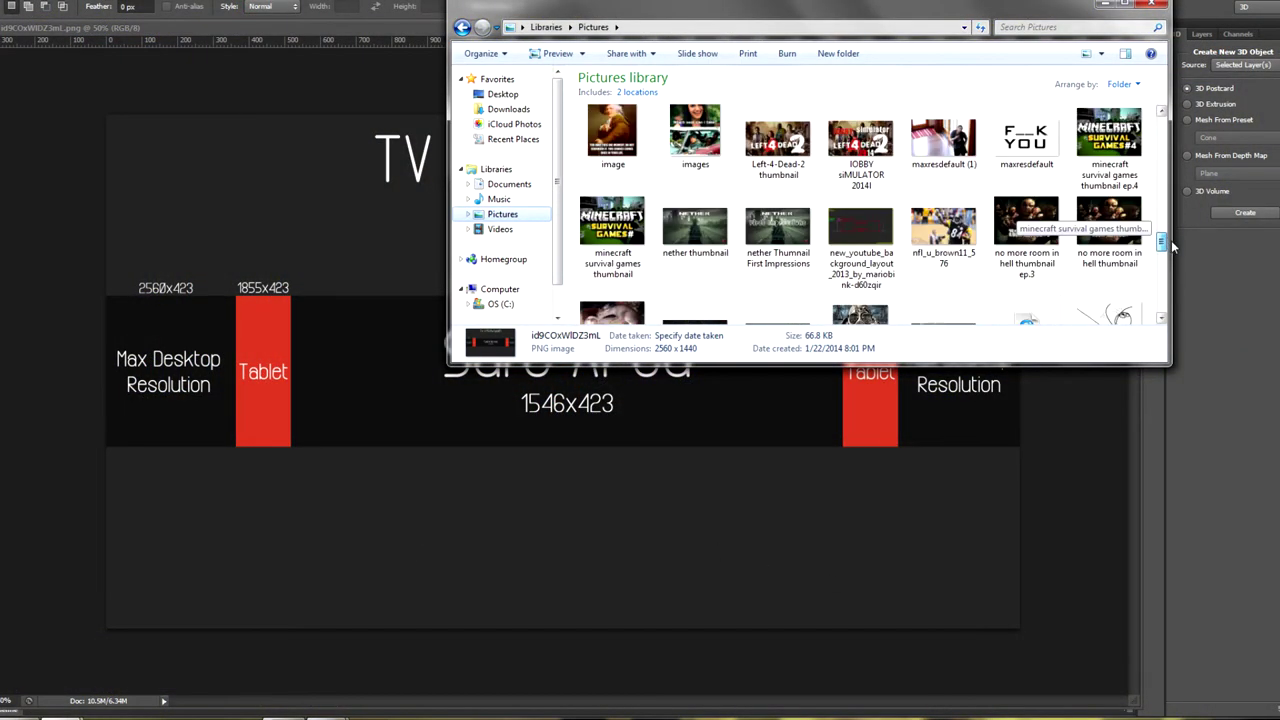
left_click_drag(1171, 240, 1173, 283)
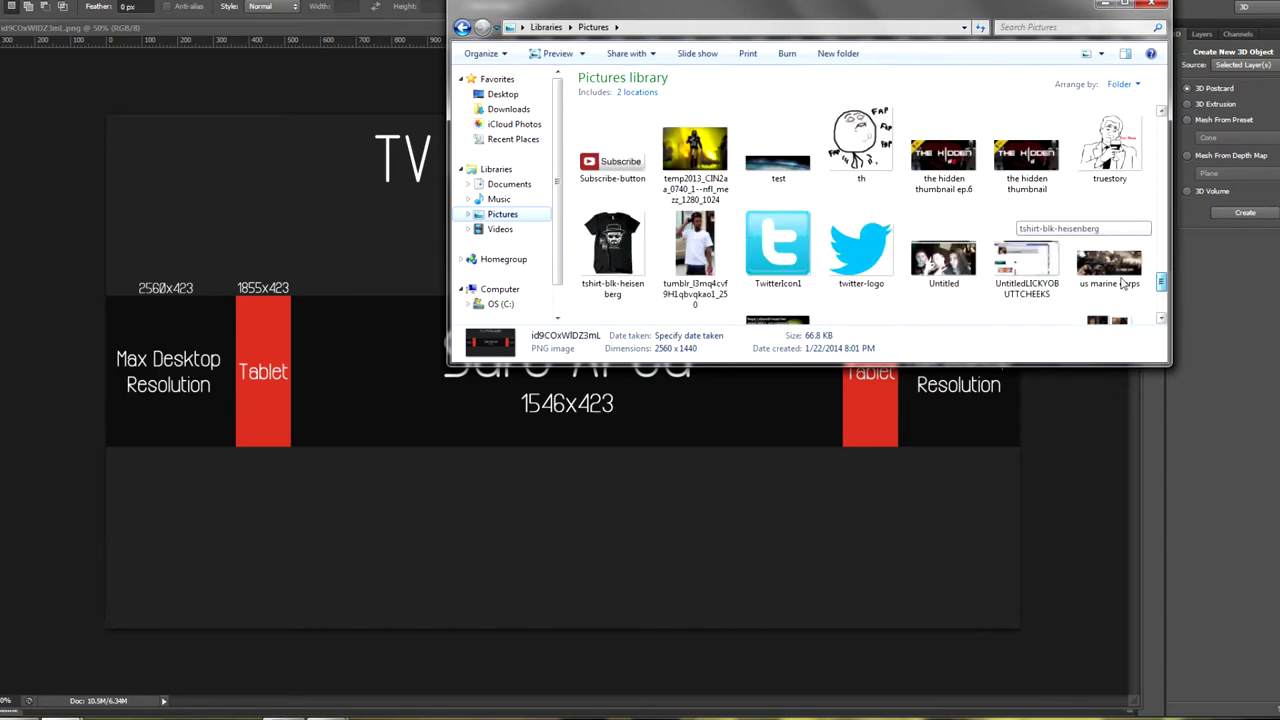
left_click(778, 170)
scroll(735, 310, "down", 1)
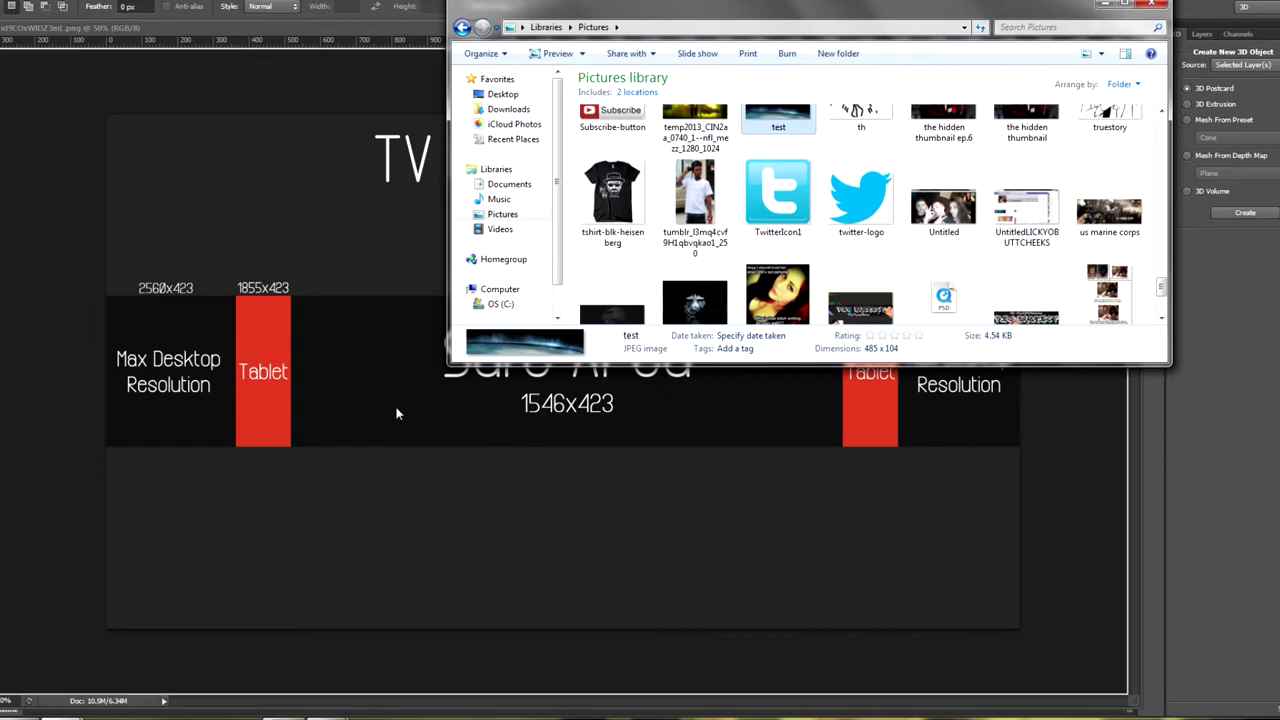
left_click_drag(396, 413, 397, 334)
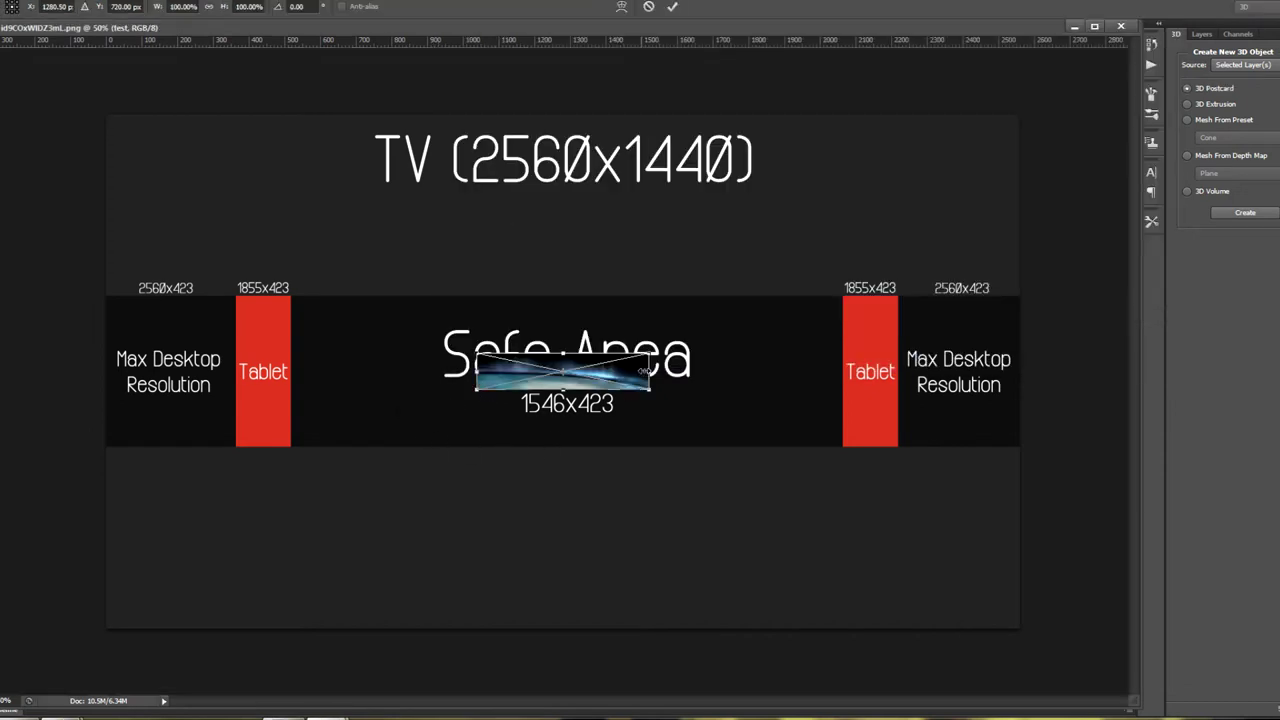
Stretch the placed horizon image edge to edge across the 2560x423 band and commit
left_click_drag(648, 371, 1018, 374)
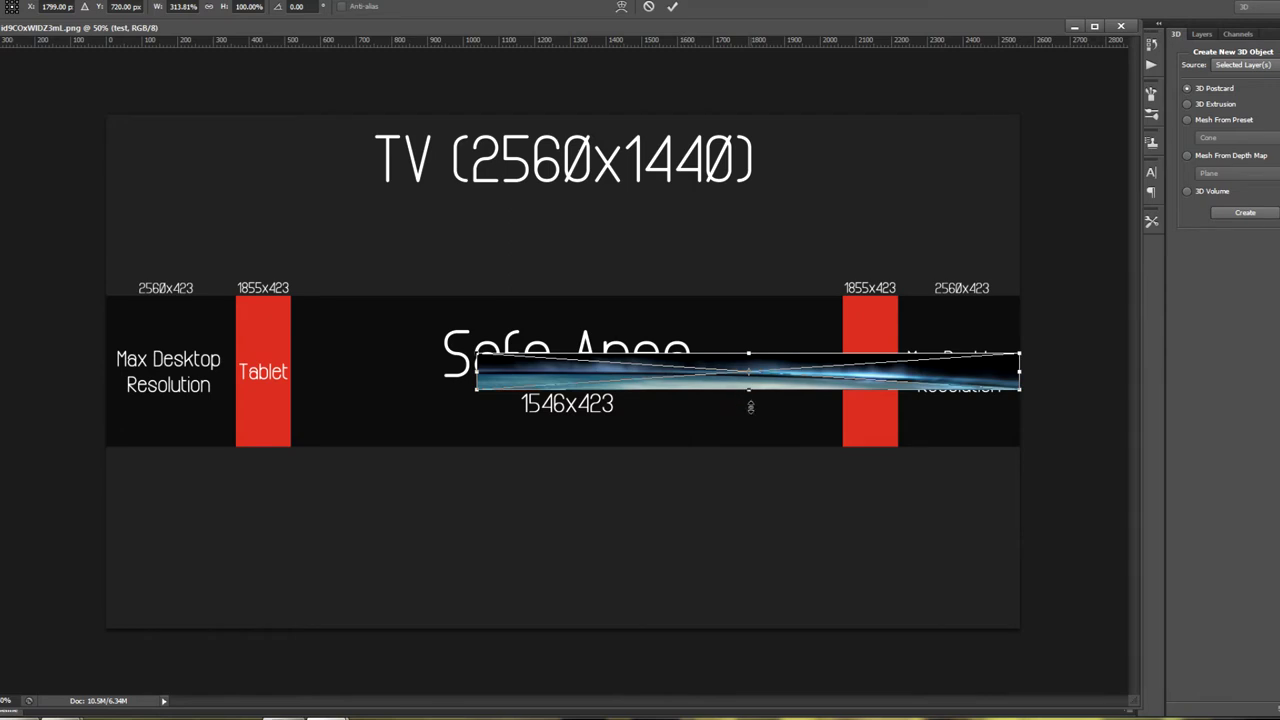
left_click_drag(750, 407, 772, 443)
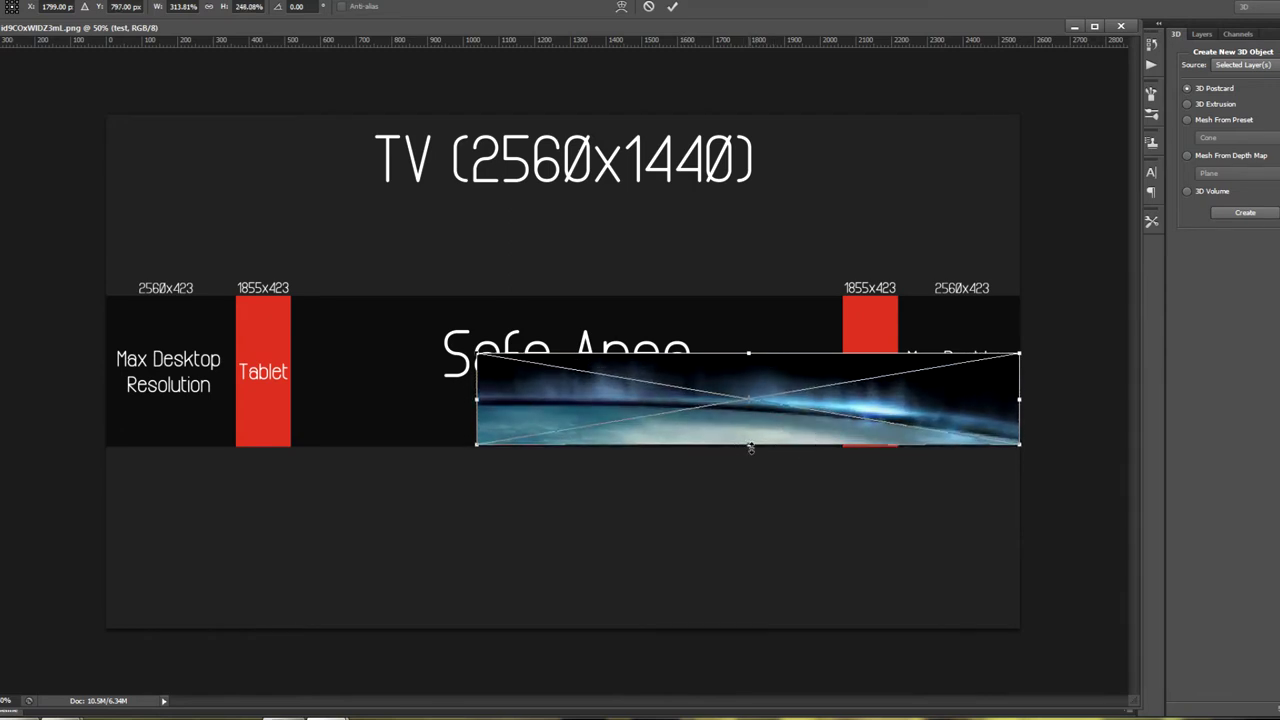
left_click_drag(750, 448, 751, 450)
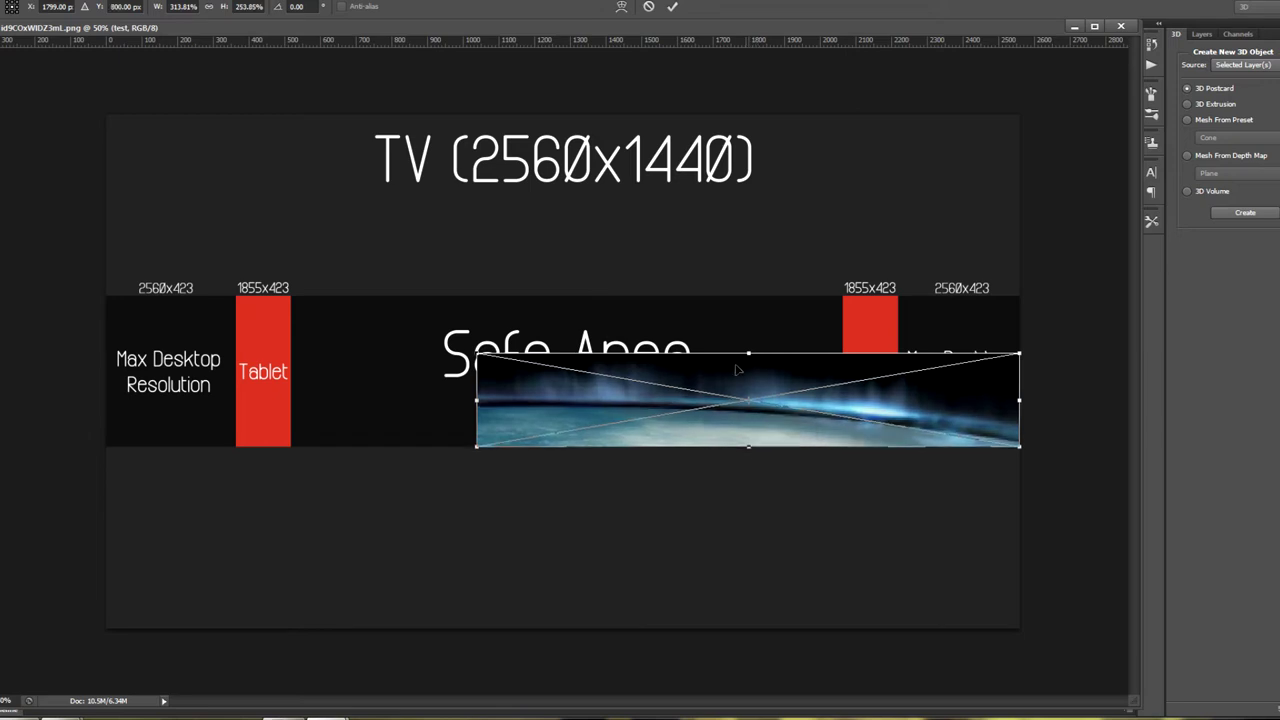
left_click_drag(749, 353, 758, 296)
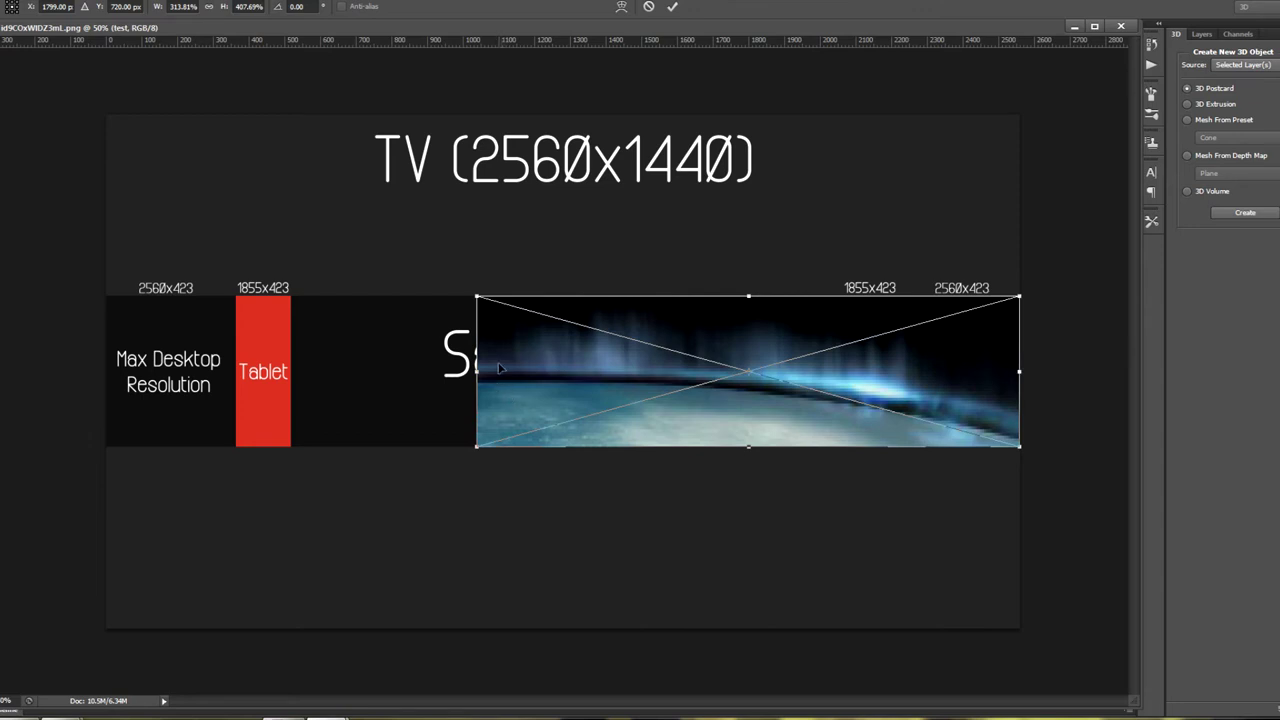
left_click_drag(477, 370, 106, 370)
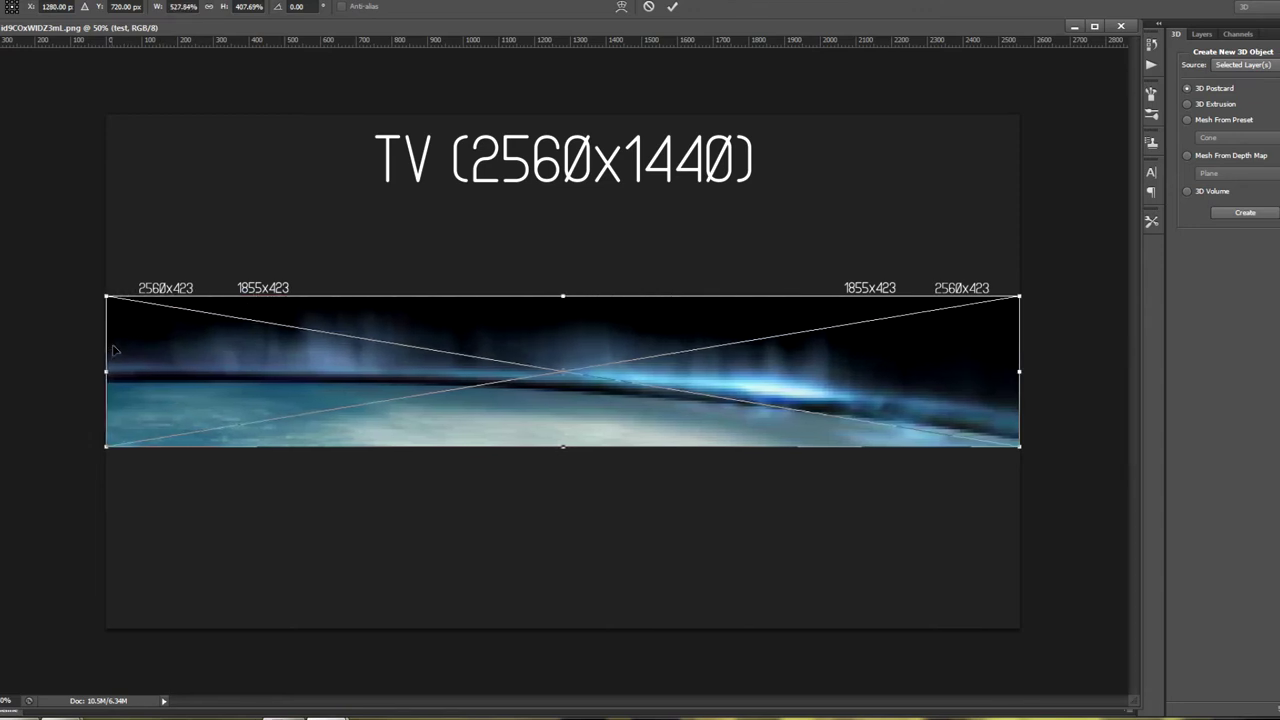
left_click(673, 6)
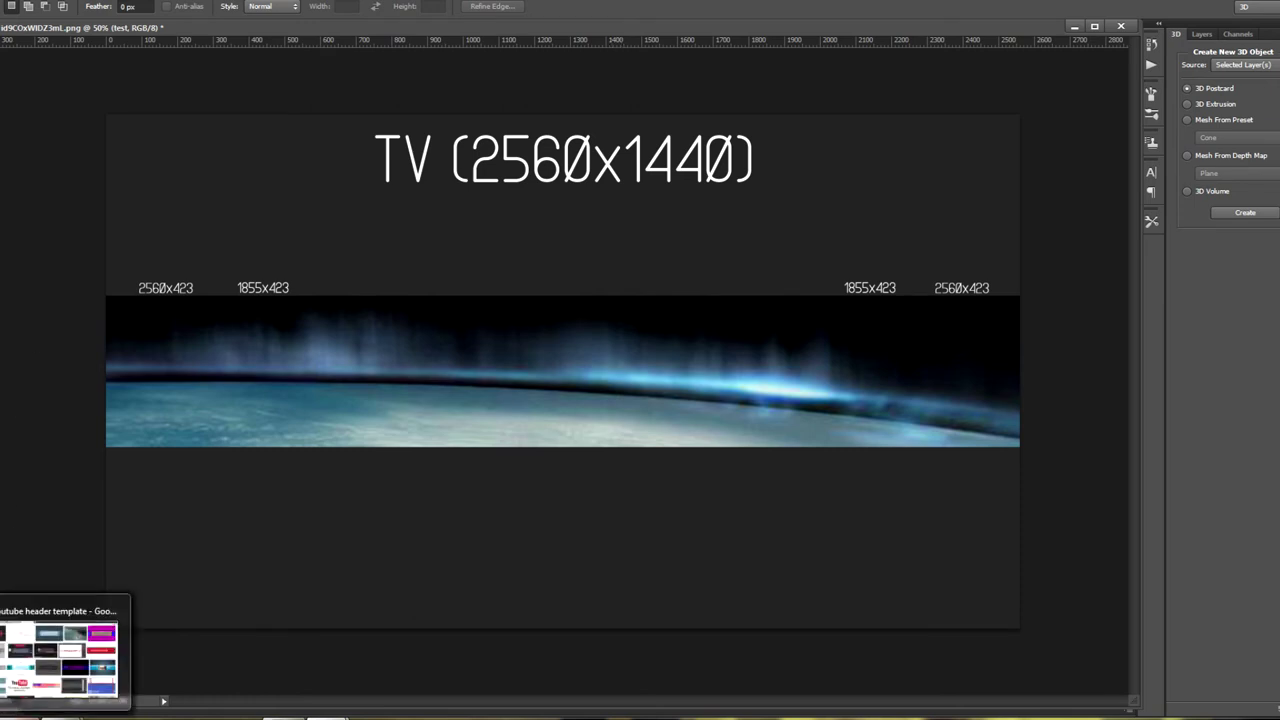
left_click(60, 640)
key("ctrl+t")
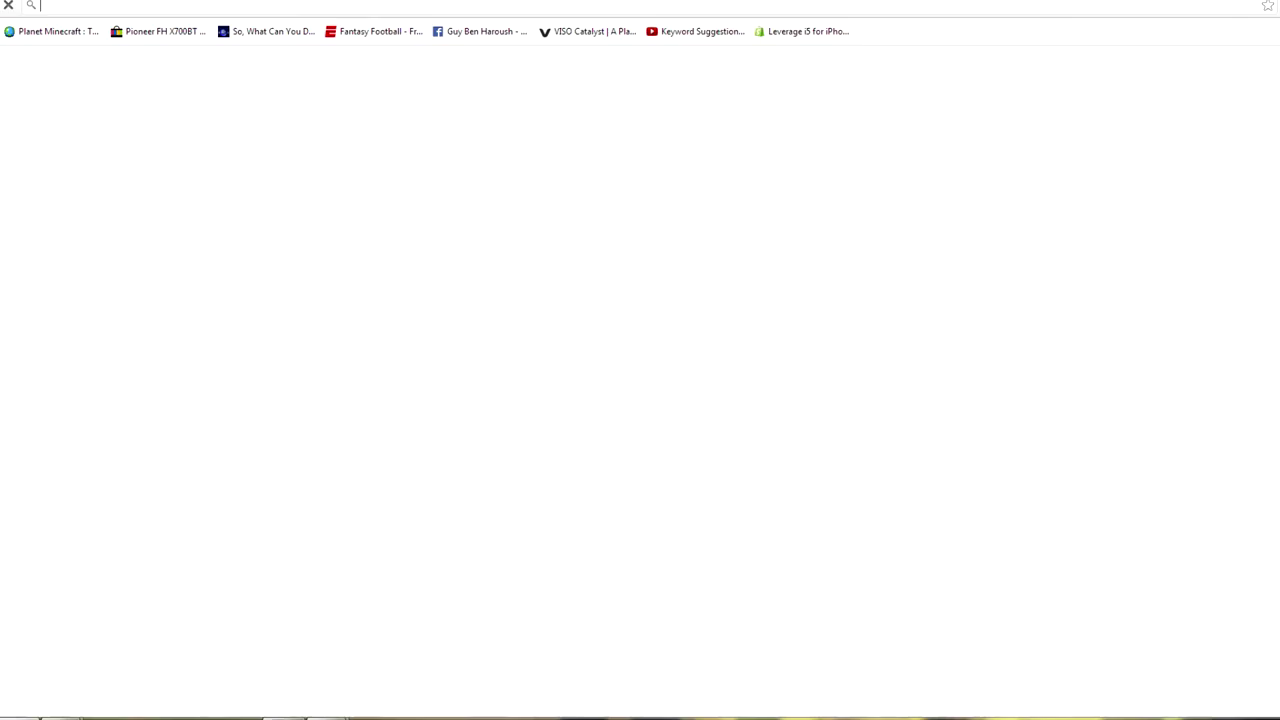
type("sFON")
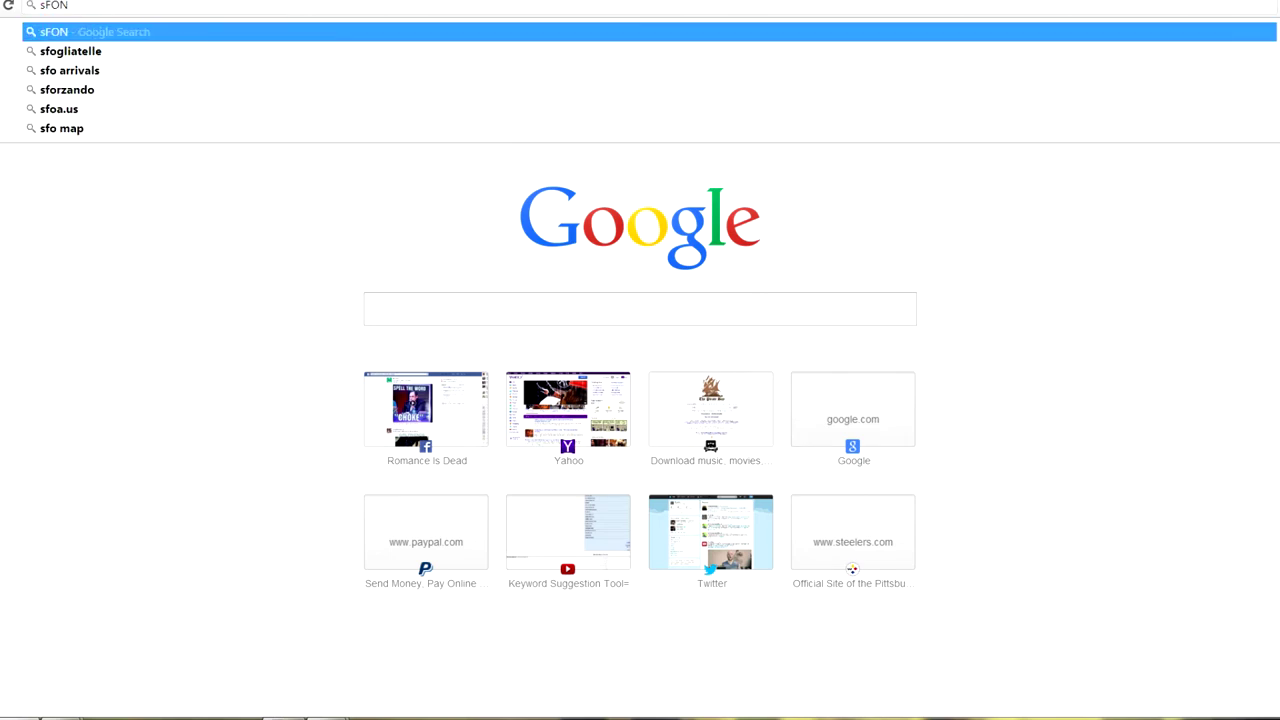
key("BackSpace")
key("BackSpace")
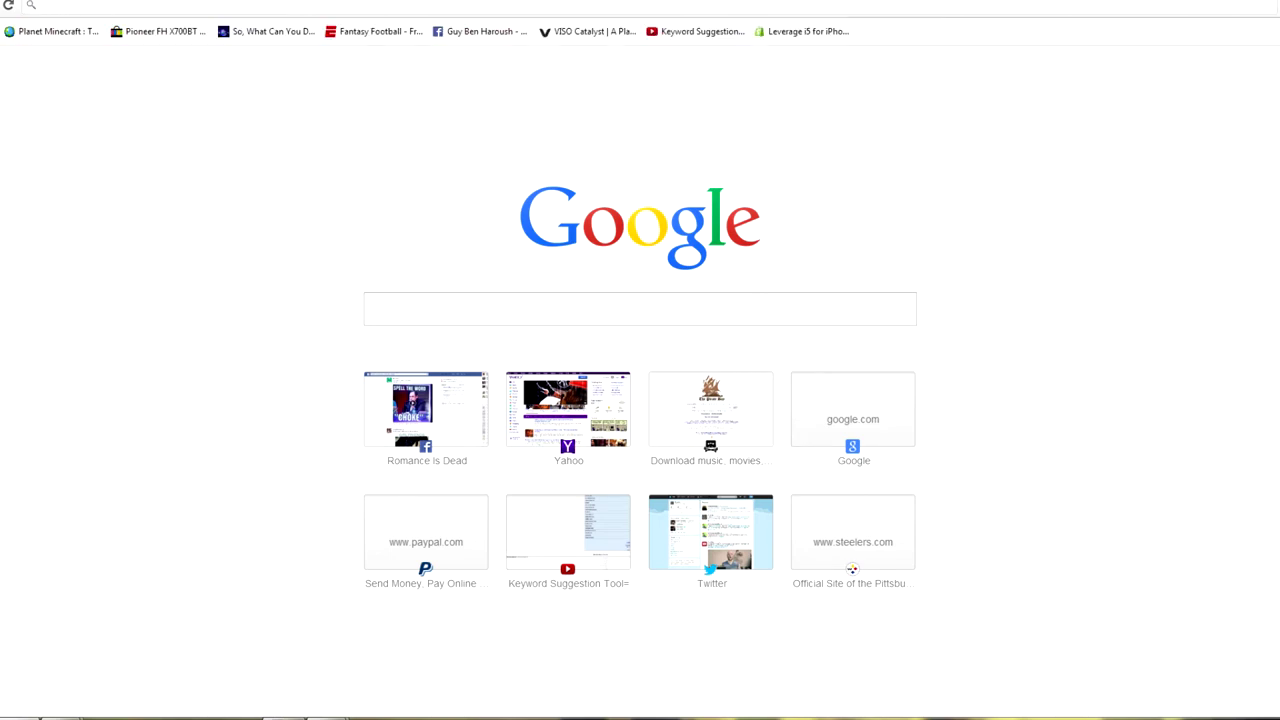
type("dafont")
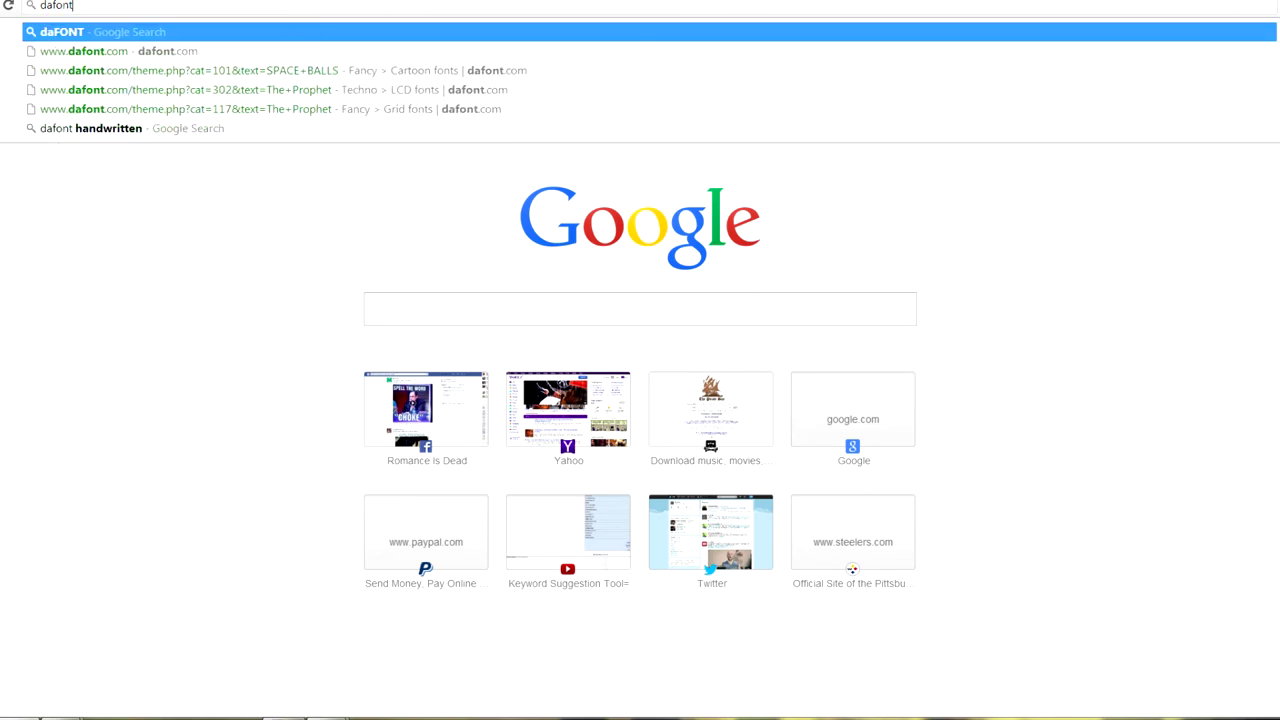
key("Down")
key("Return")
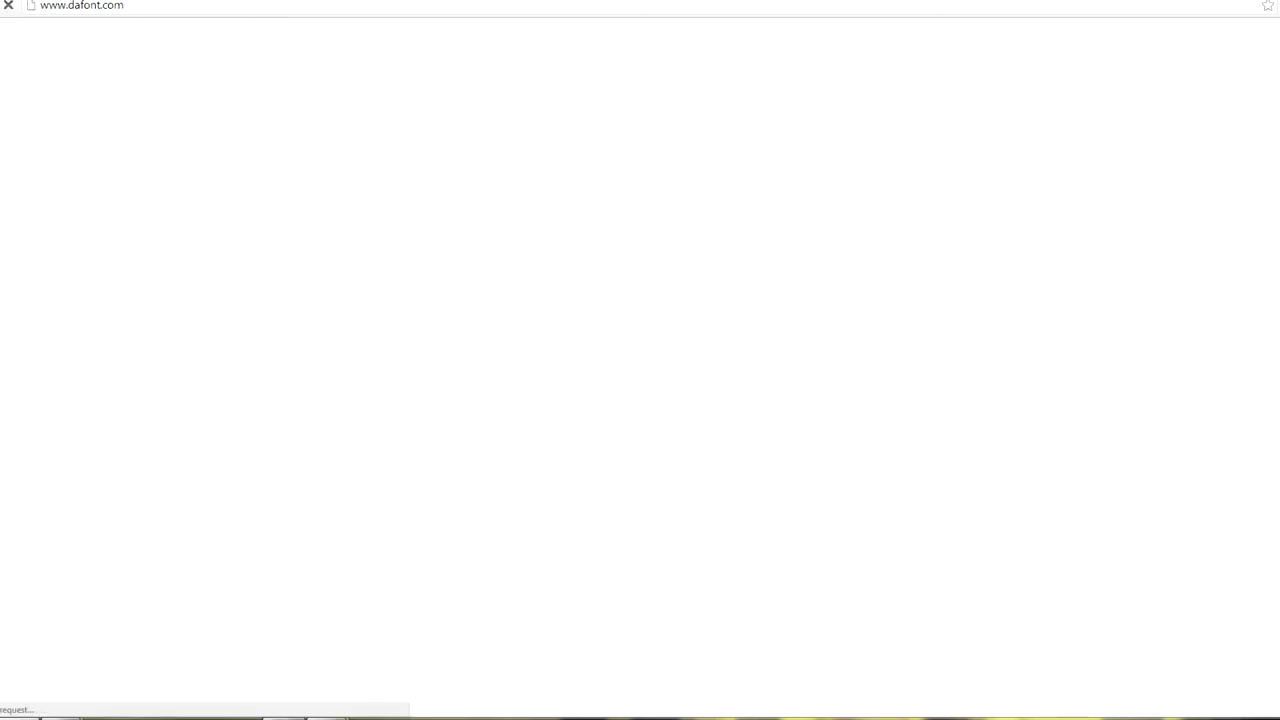
Open DaFont's Dingbats > Sexy category and scroll through its font list
scroll(423, 306, "down", 4)
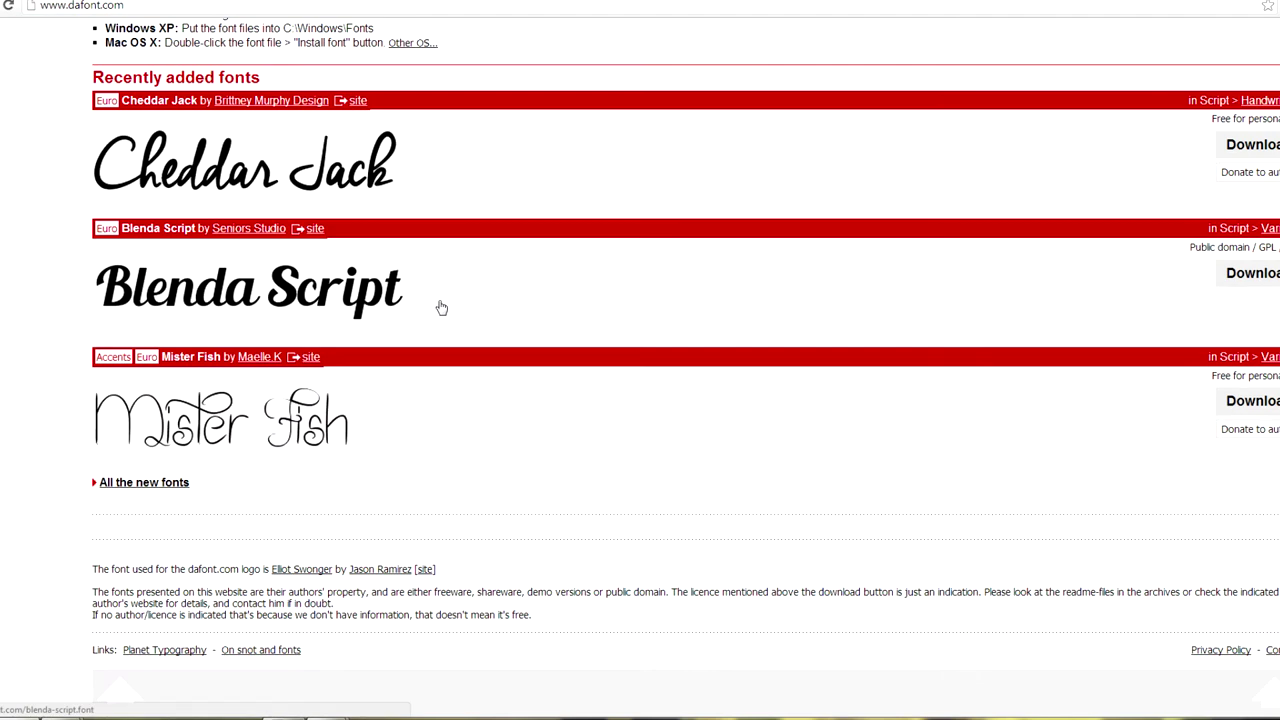
scroll(420, 320, "up", 4)
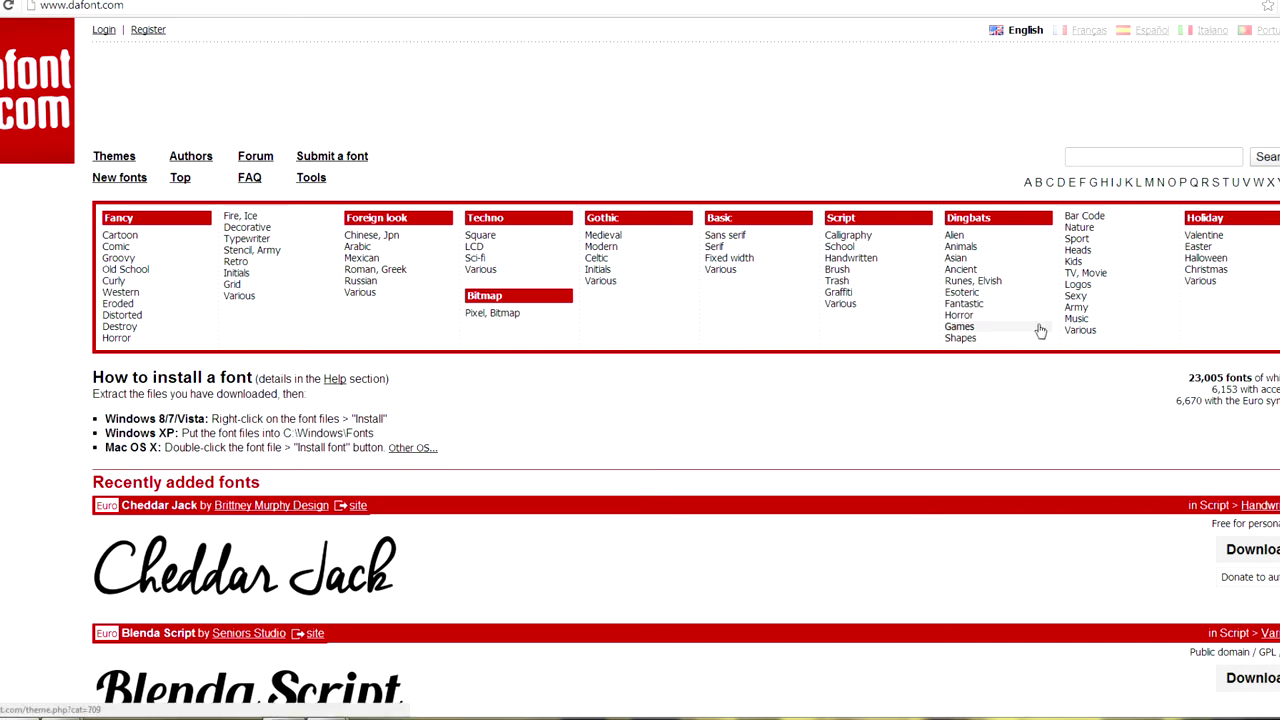
left_click(1099, 299)
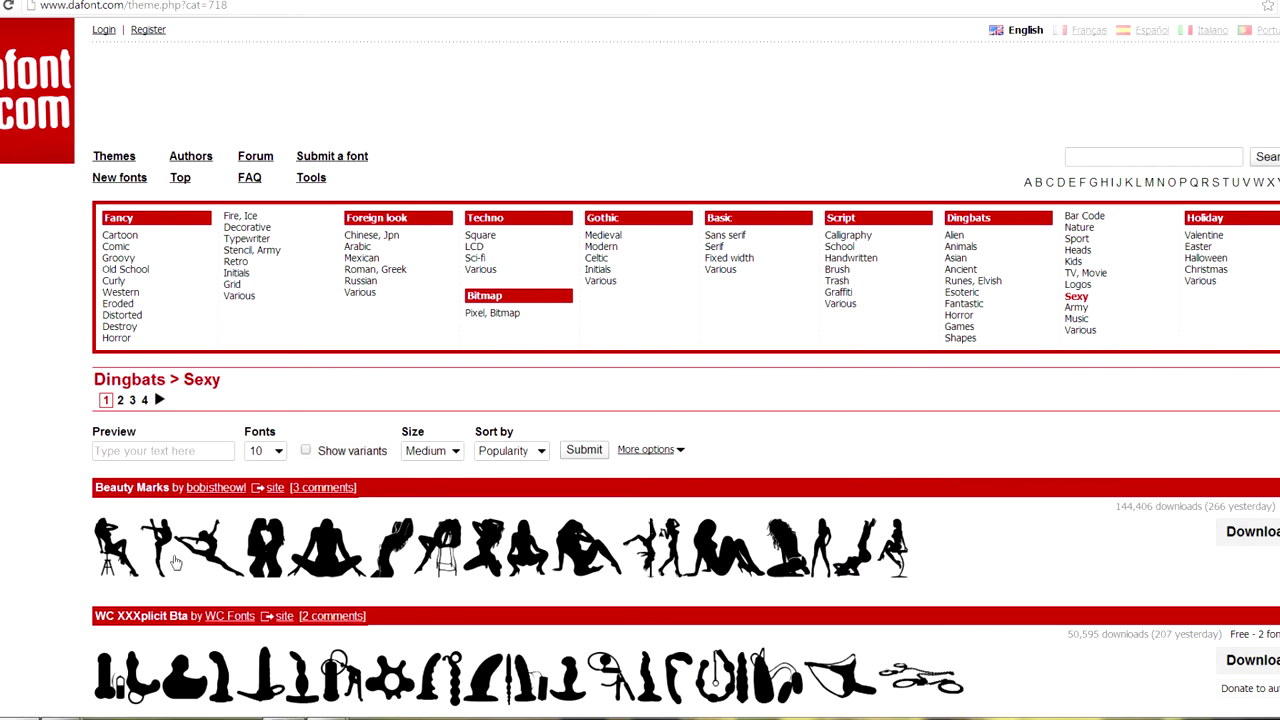
scroll(716, 508, "down", 2)
scroll(716, 508, "down", 2)
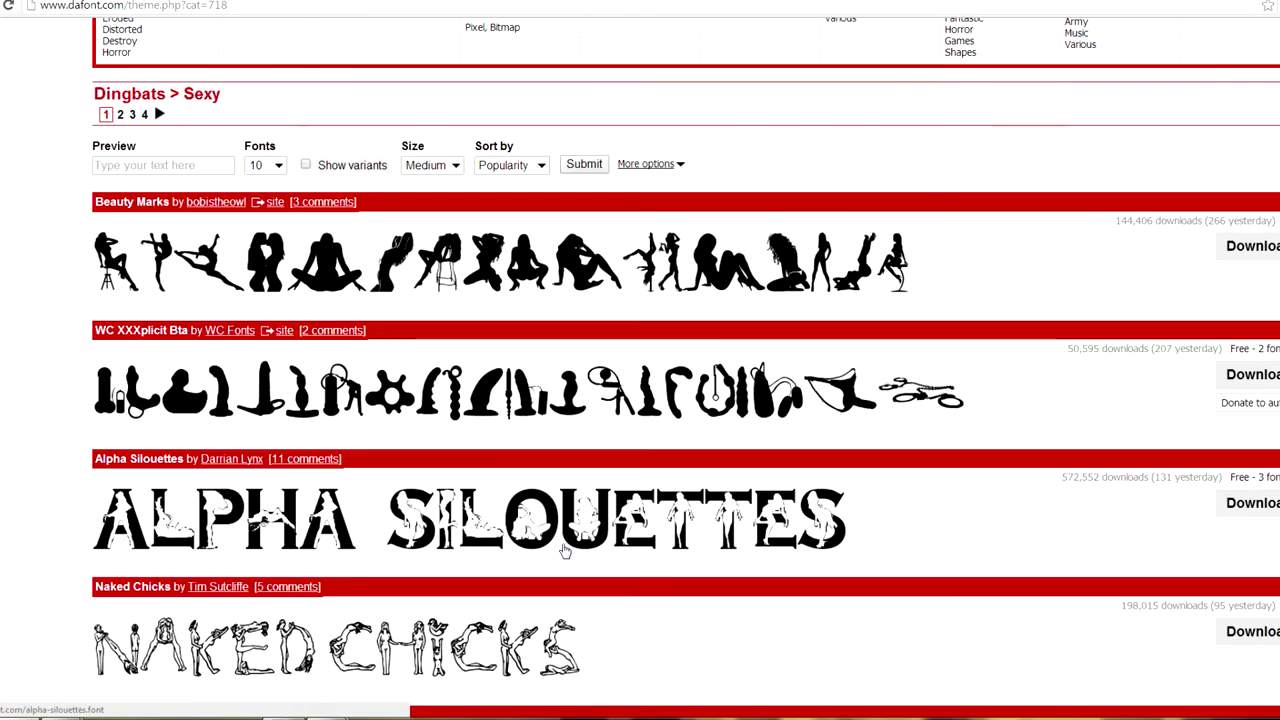
scroll(520, 628, "down", 1)
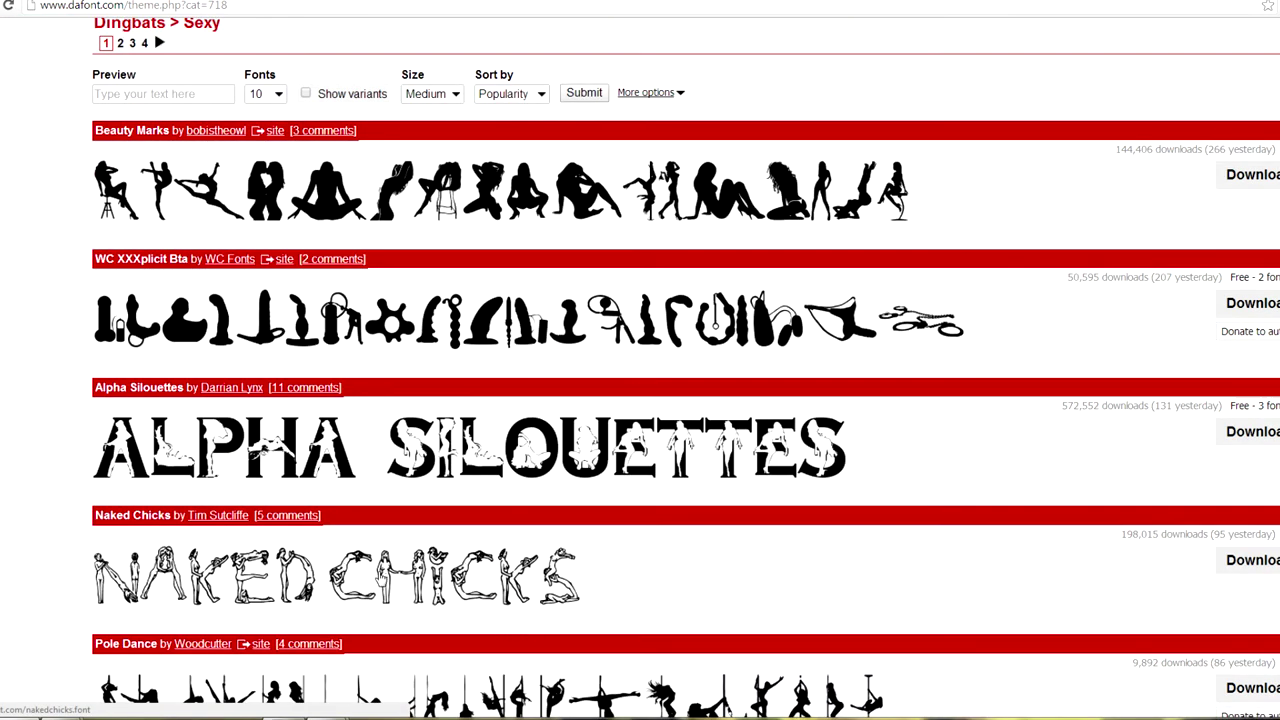
scroll(545, 597, "down", 5)
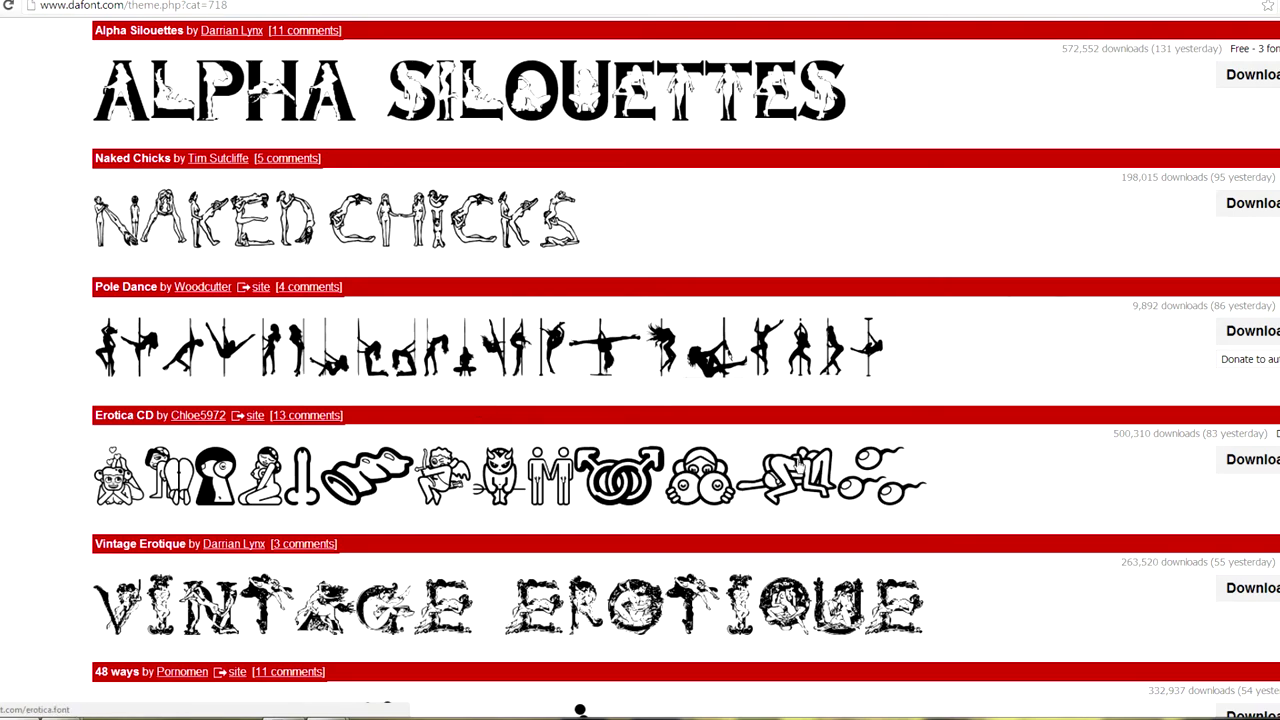
scroll(583, 490, "up", 3)
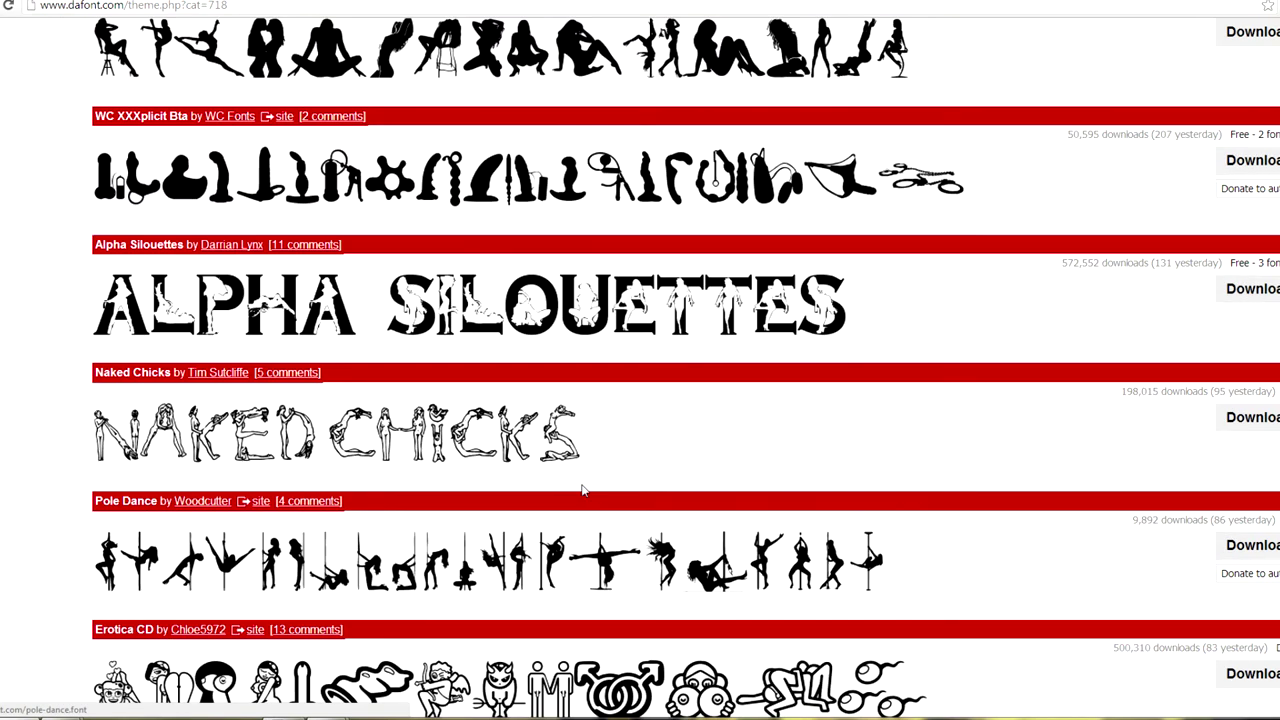
scroll(583, 490, "up", 4)
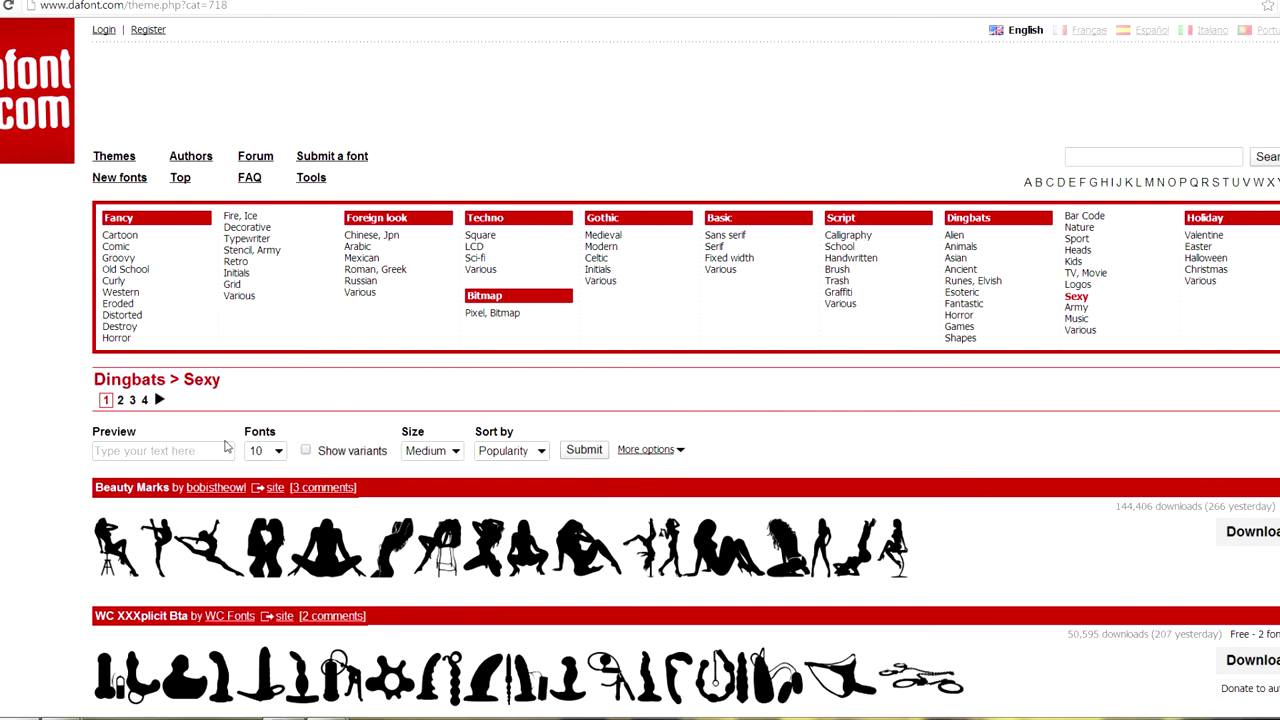
Submit 'SPACE BALLS' as preview text and check the font previews
left_click(227, 450)
type("SPACE")
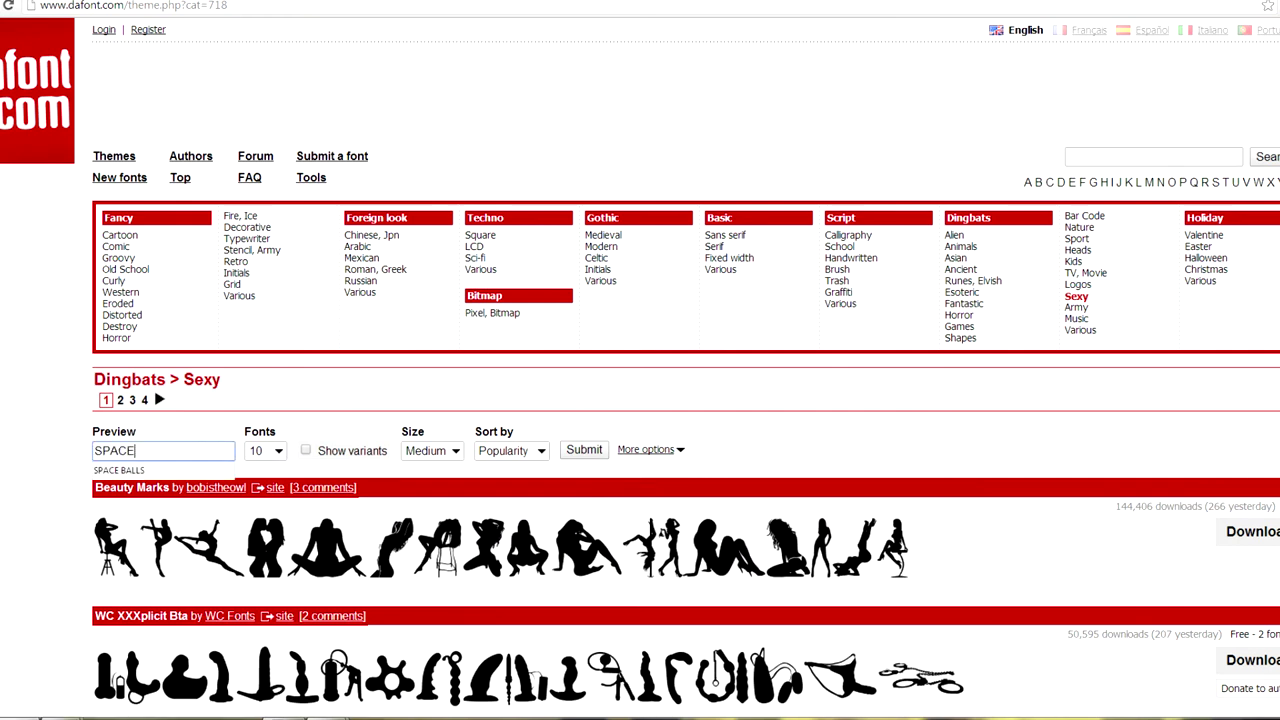
type("BALLS")
left_click(598, 453)
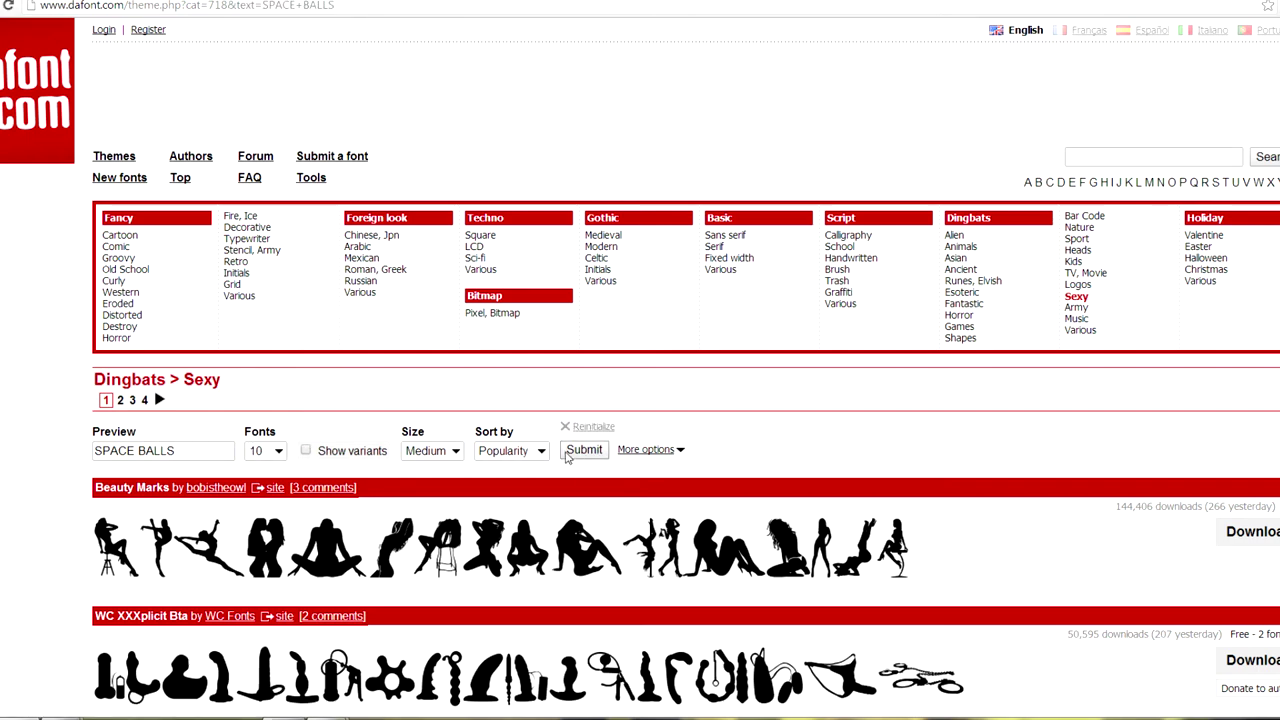
scroll(71, 357, "down", 2)
scroll(71, 357, "down", 2)
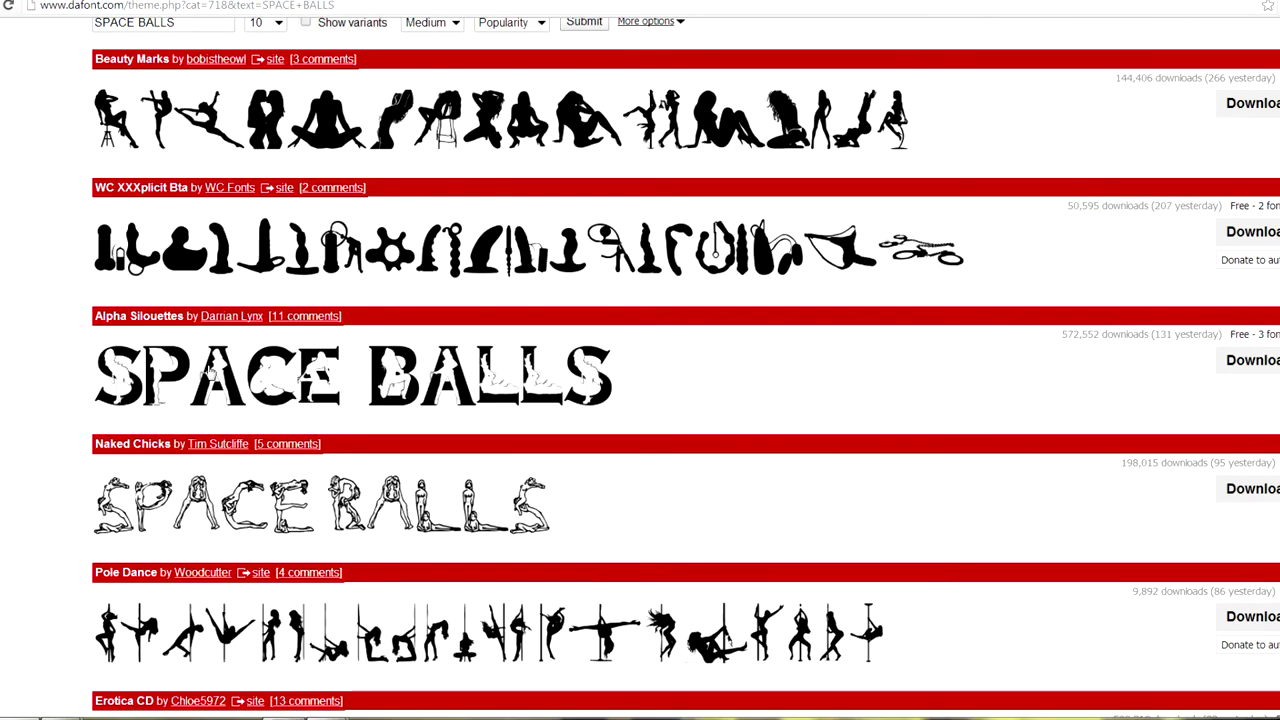
scroll(531, 362, "up", 4)
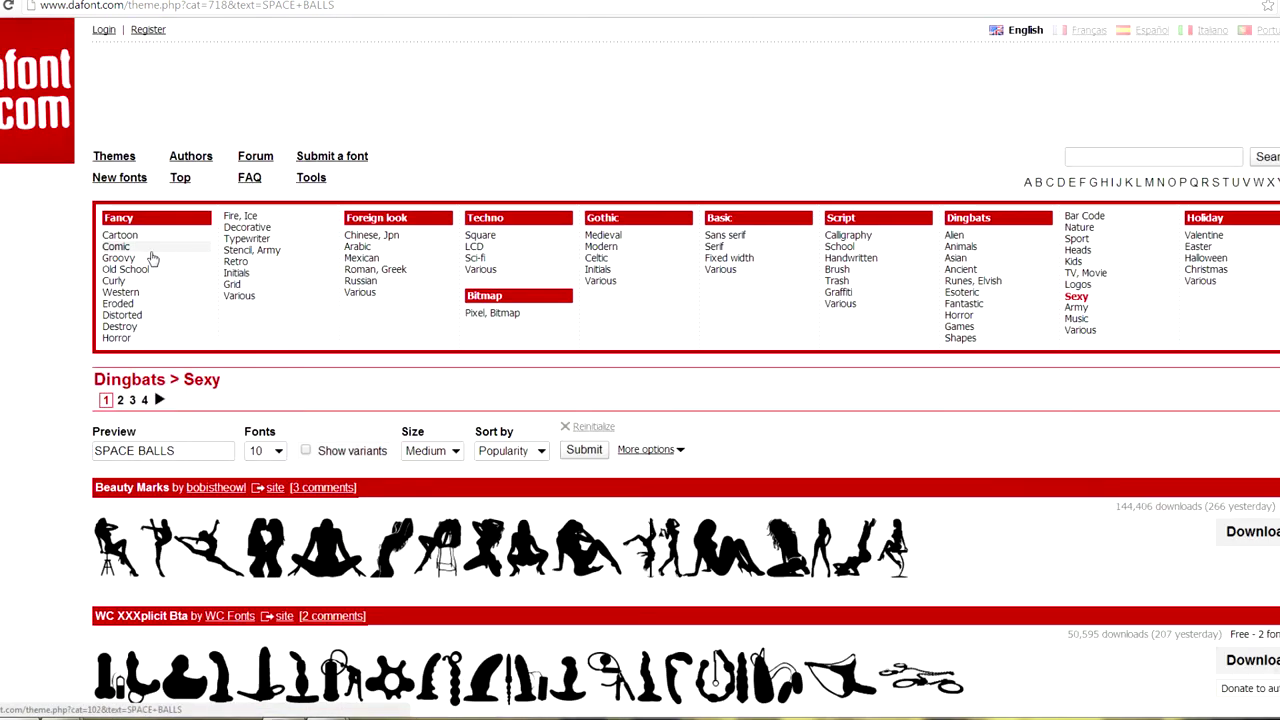
Browse the Fancy > Groovy fonts, then switch back to the Photoshop banner
left_click(120, 258)
scroll(701, 603, "down", 2)
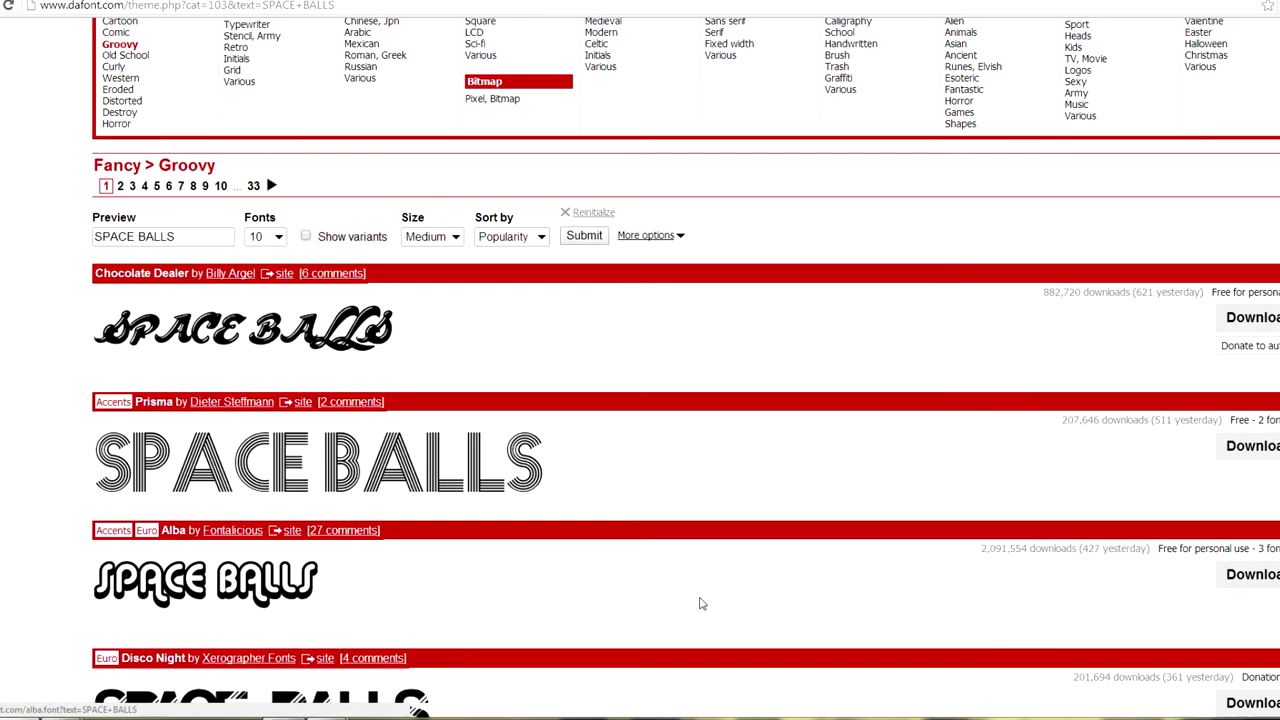
scroll(346, 562, "down", 2)
scroll(345, 568, "down", 4)
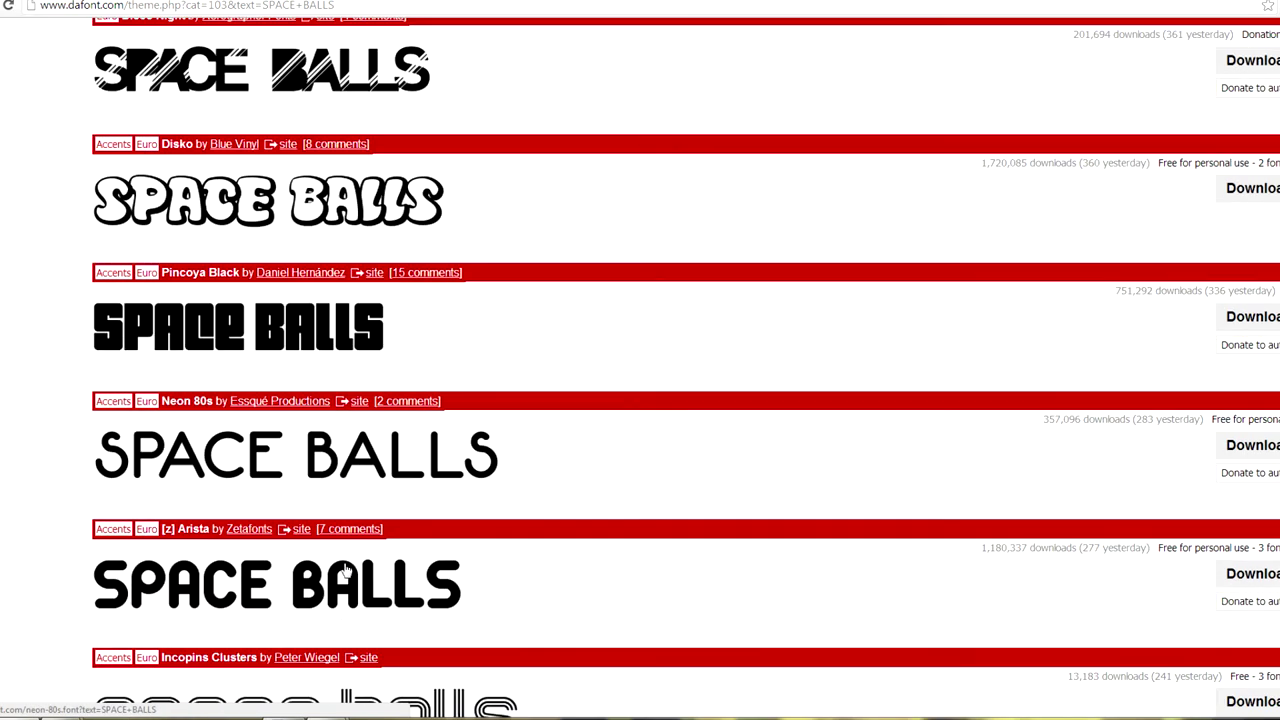
scroll(345, 568, "down", 3)
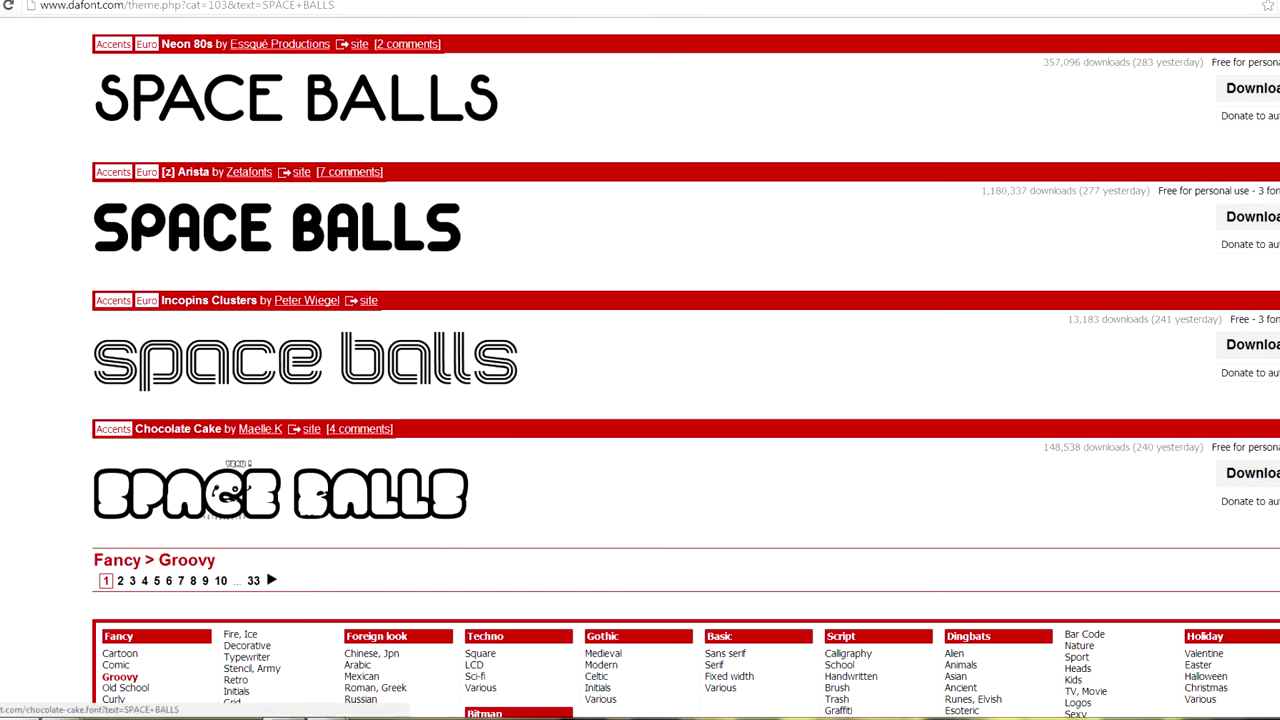
left_click(418, 677)
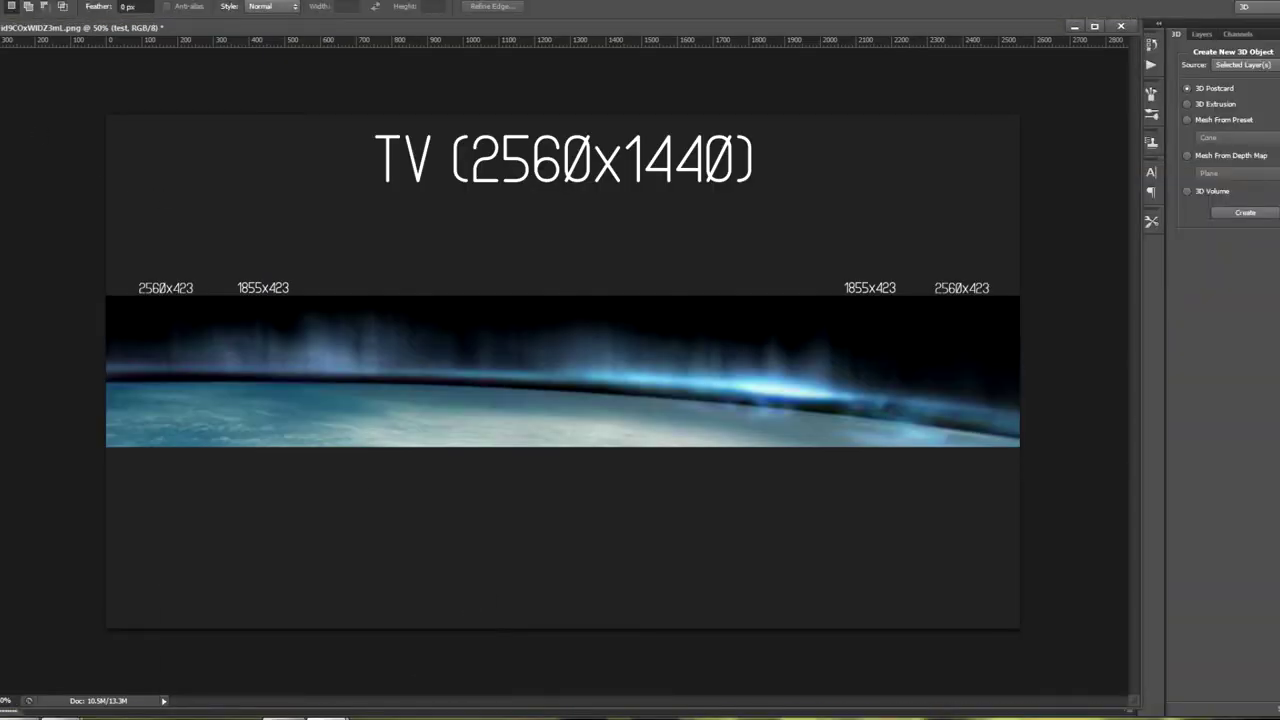
Start a Horizontal Type text line on the planet strip, typing 'SPACE'
key("t")
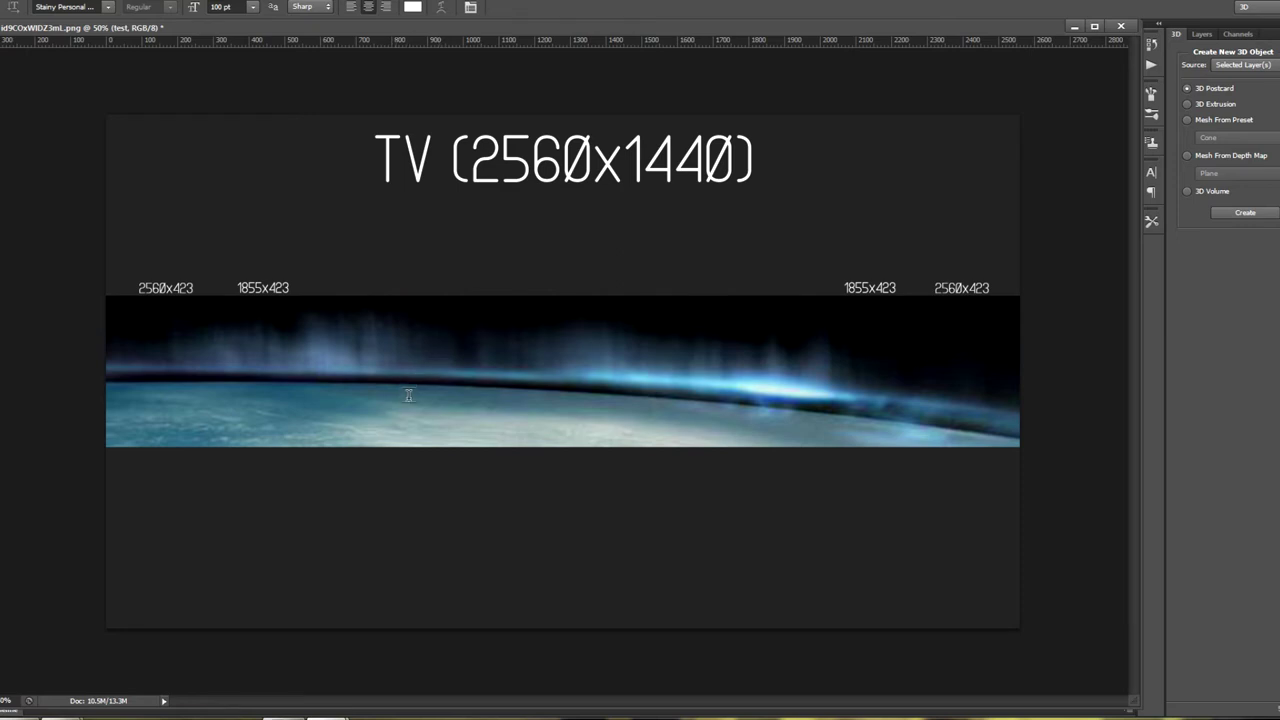
left_click(437, 357)
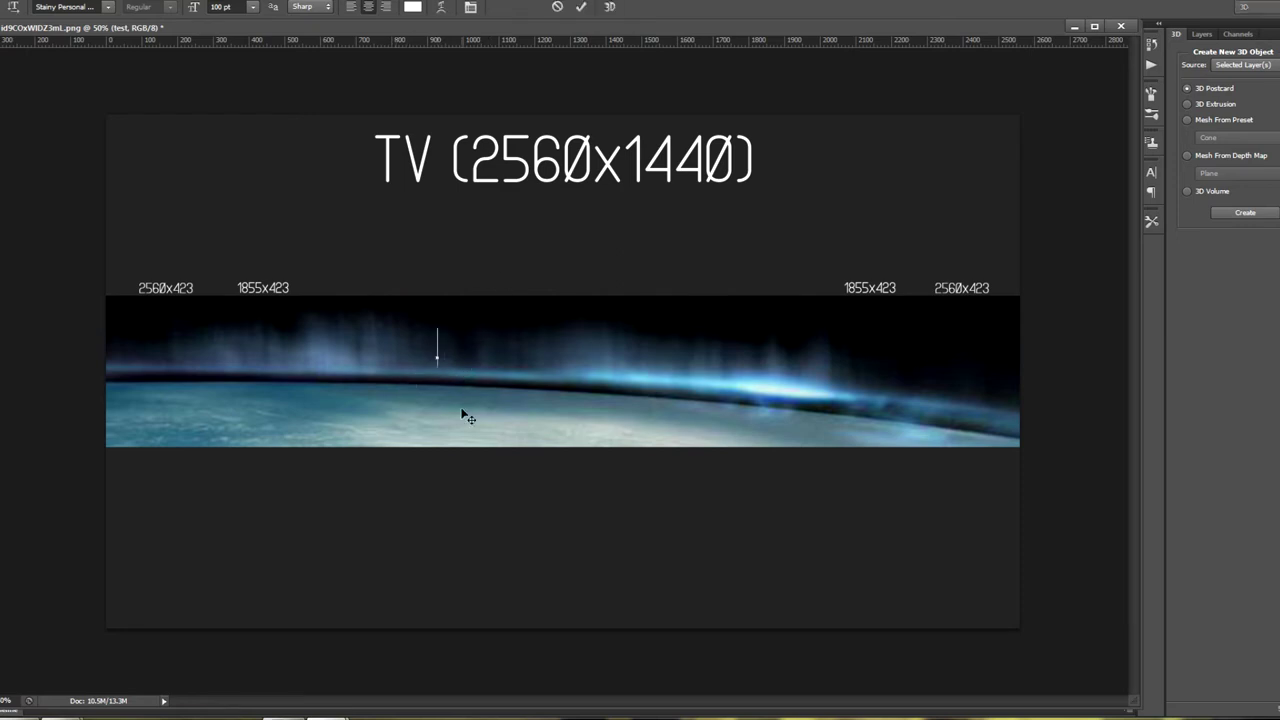
type("SP")
type("ACE")
key("BackSpace")
key("BackSpace")
key("BackSpace")
Switch the Type tool's font family to 'just a kid' from the font list
left_click(108, 7)
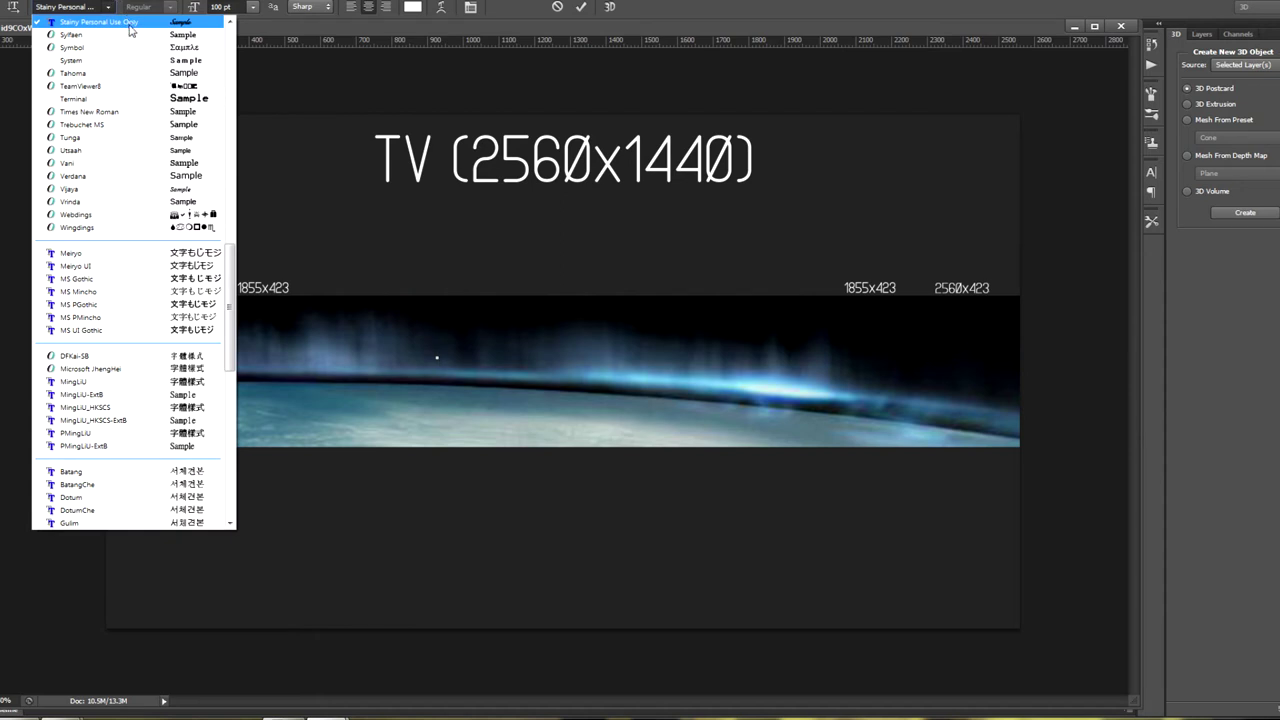
scroll(175, 247, "up", 2)
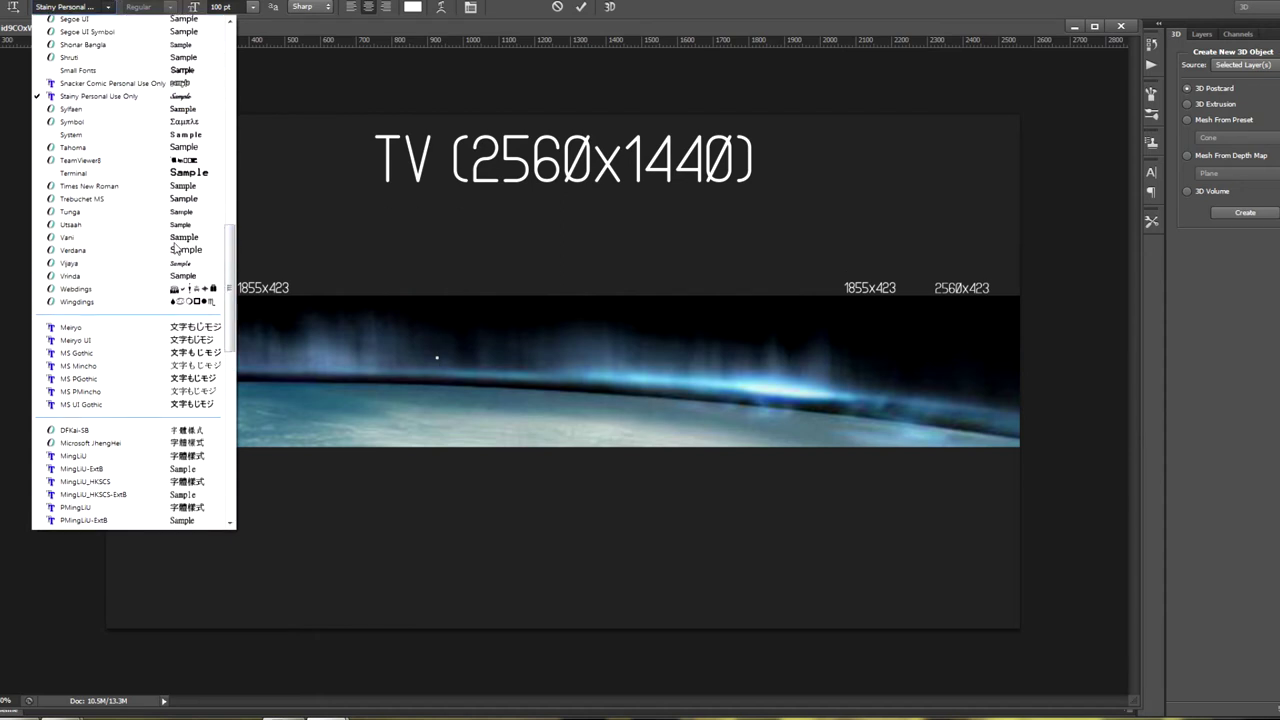
scroll(175, 247, "up", 1)
scroll(178, 247, "up", 1)
scroll(185, 246, "up", 1)
scroll(195, 245, "up", 1)
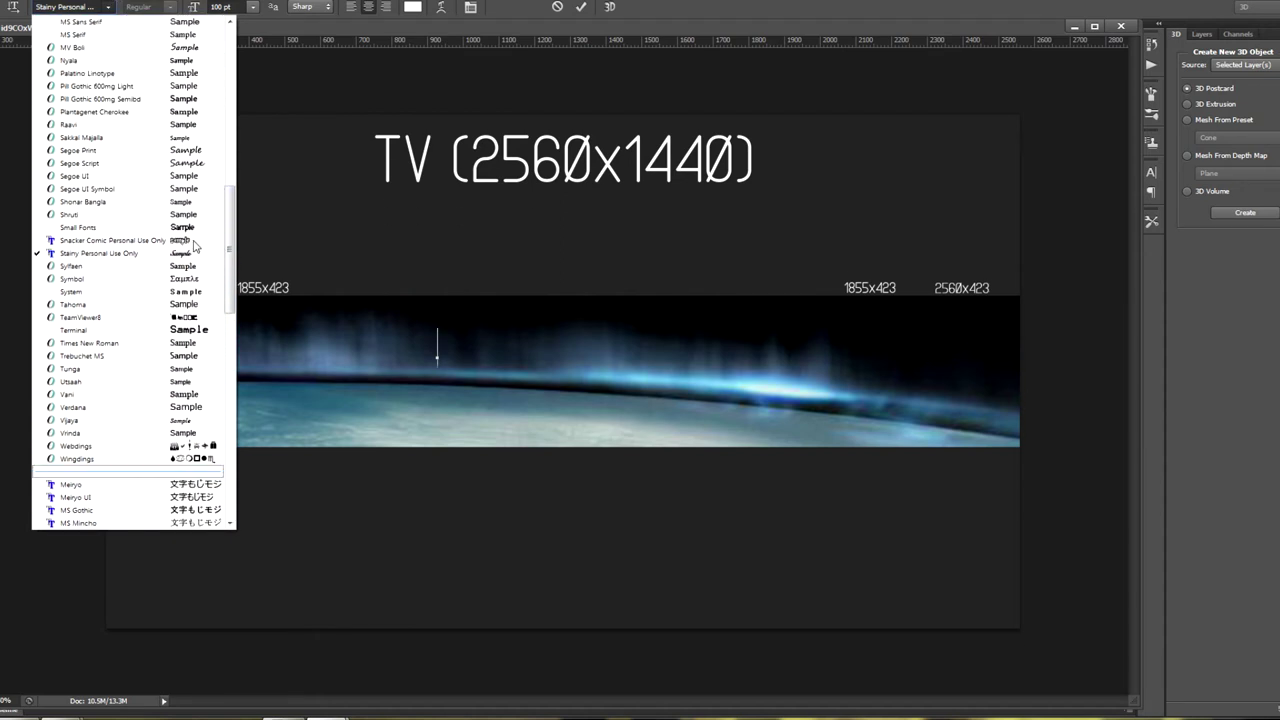
scroll(198, 246, "up", 1)
scroll(203, 247, "up", 1)
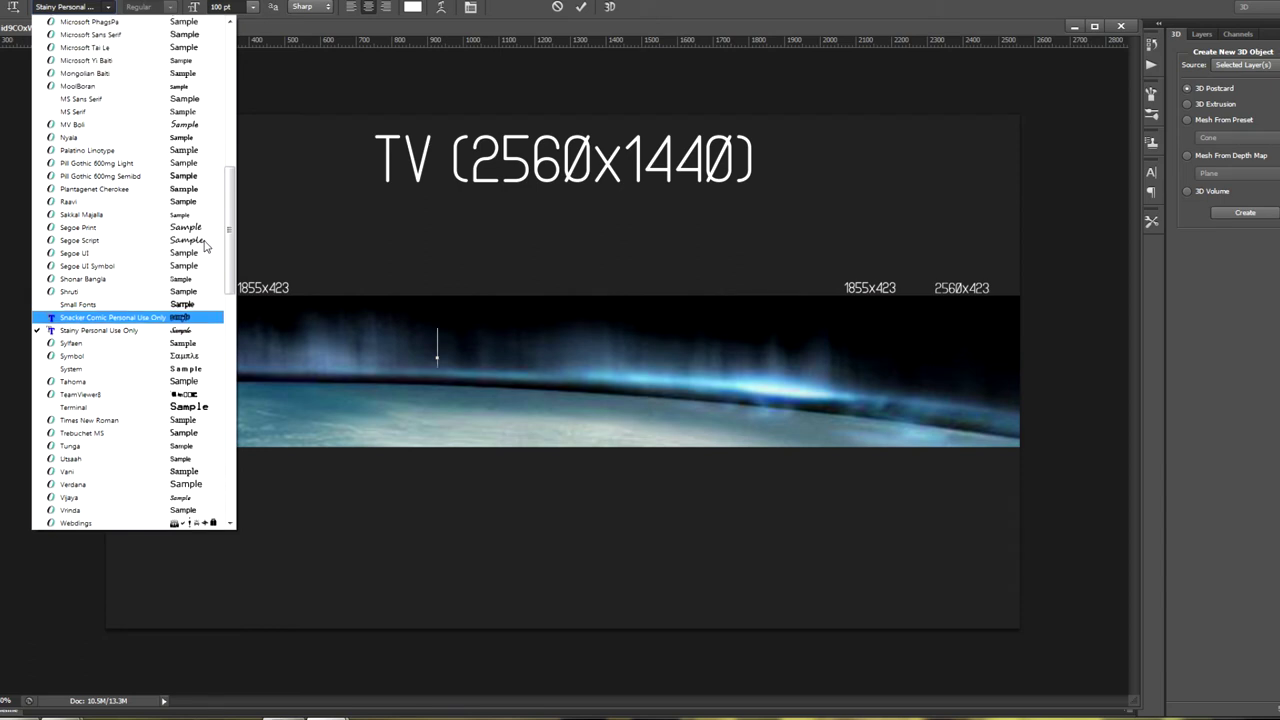
scroll(204, 246, "up", 1)
scroll(204, 246, "up", 1)
scroll(204, 246, "up", 1)
scroll(204, 246, "up", 2)
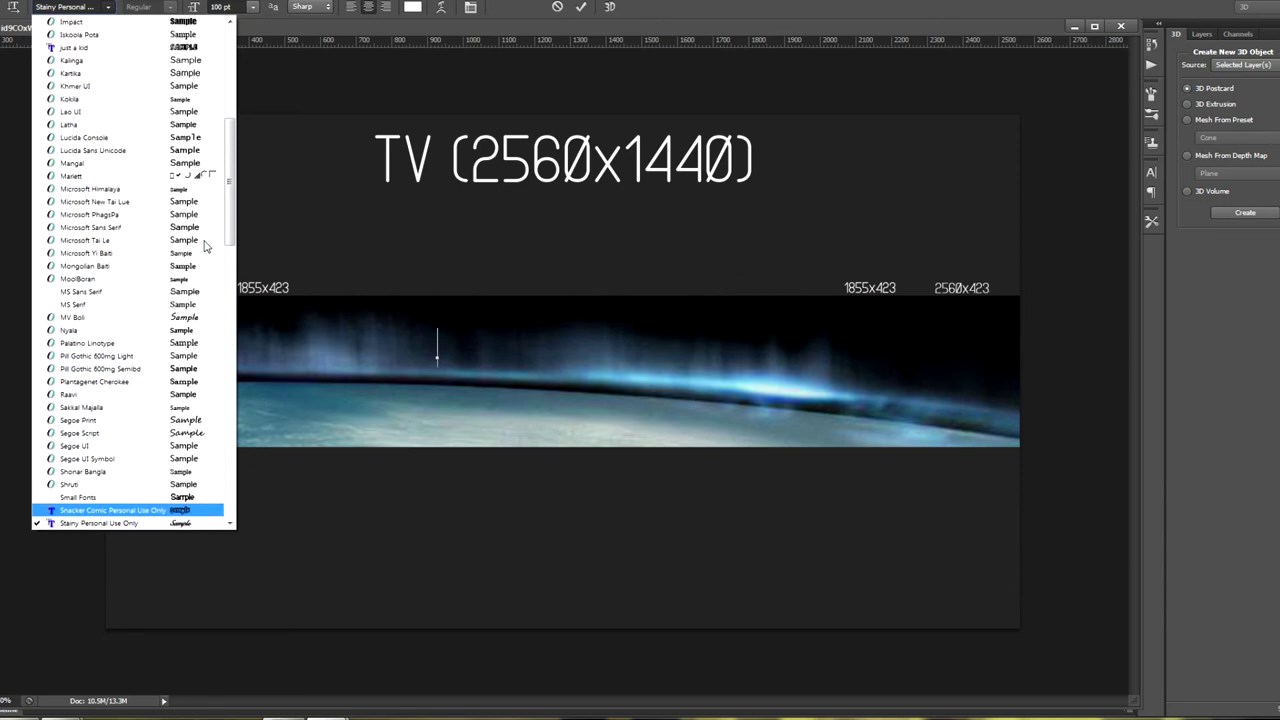
scroll(204, 246, "up", 3)
scroll(204, 246, "up", 1)
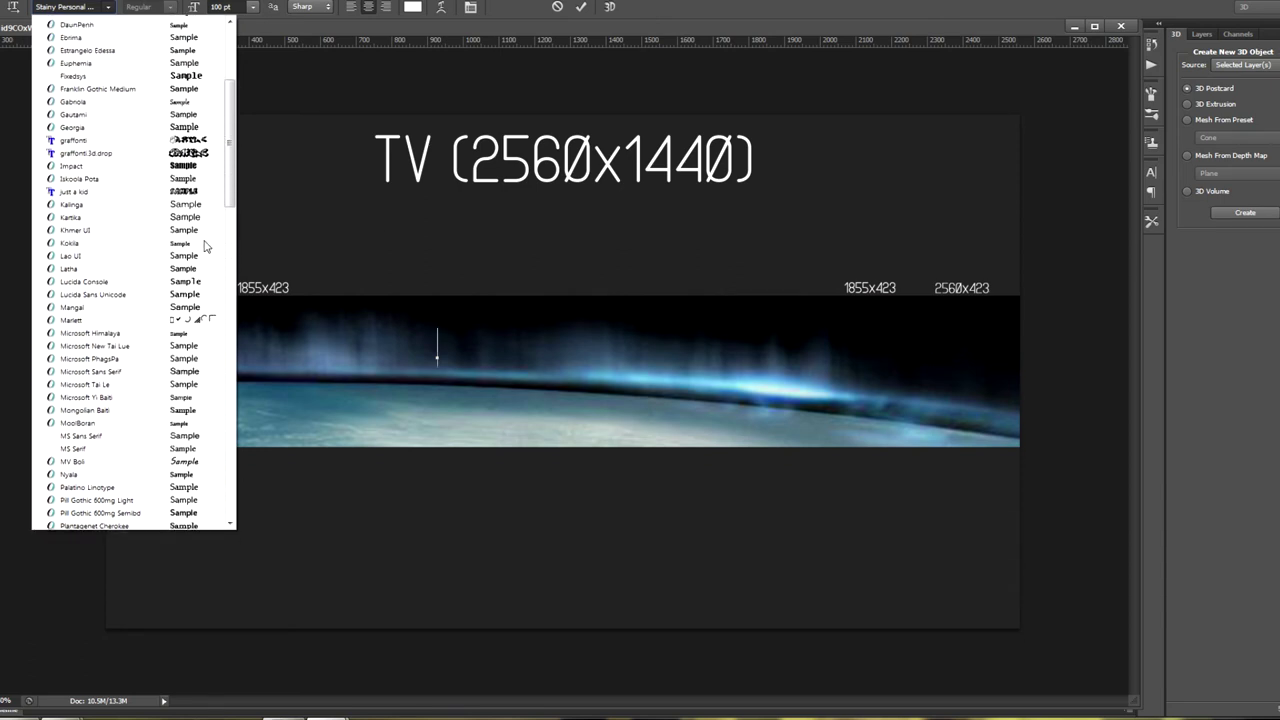
scroll(204, 246, "up", 1)
left_click(215, 205)
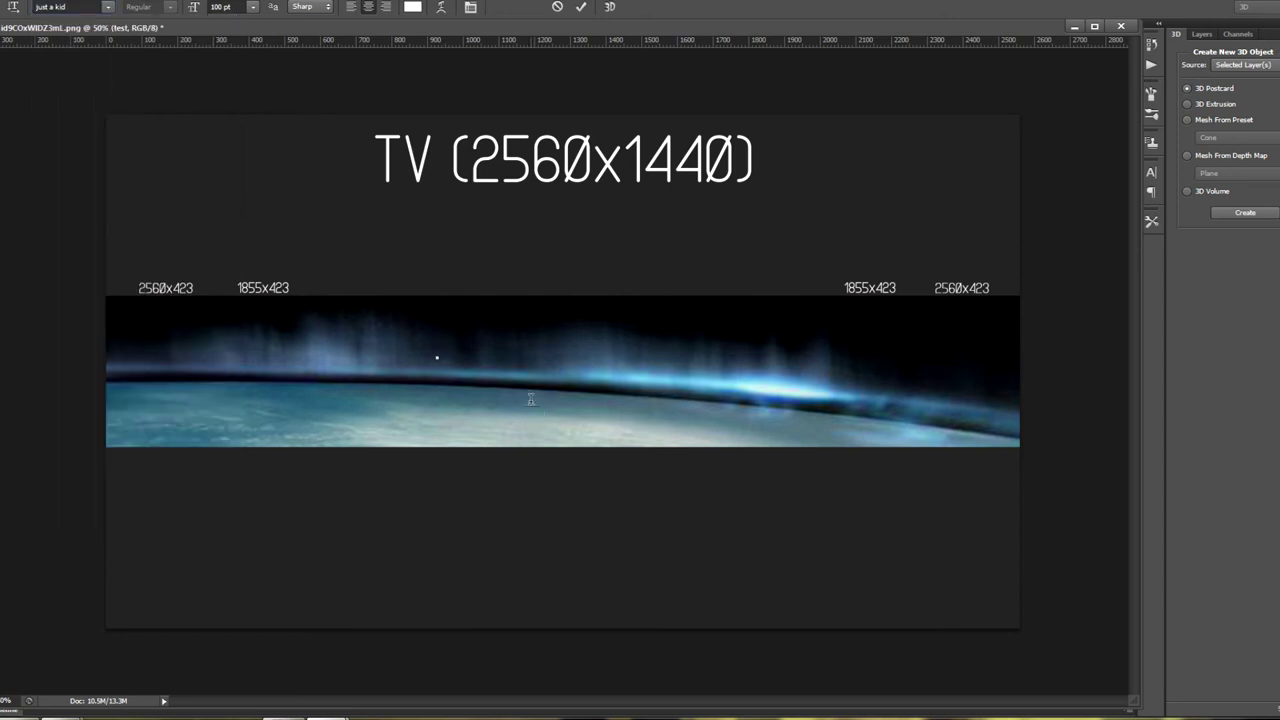
Type 'SPACE BALLS', resize it to 250 pt, and centre it on the horizon strip
type("SPACE ")
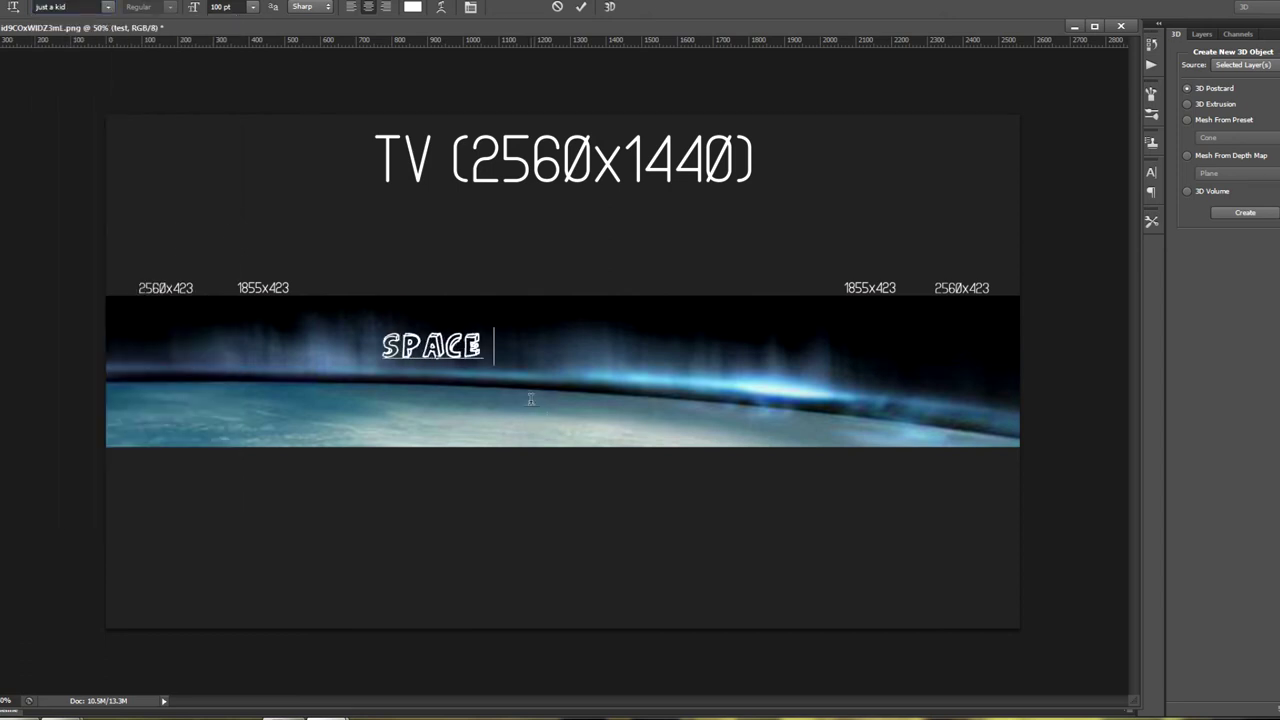
type("BALLS")
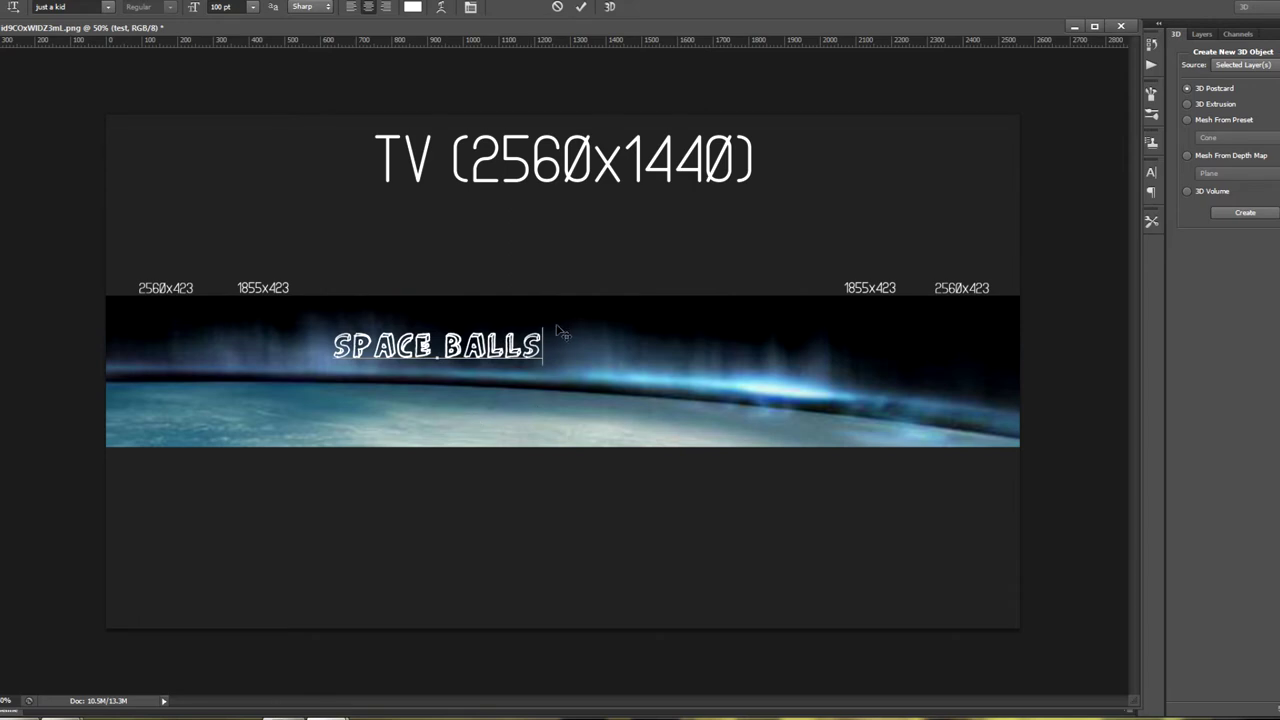
left_click_drag(545, 345, 190, 345)
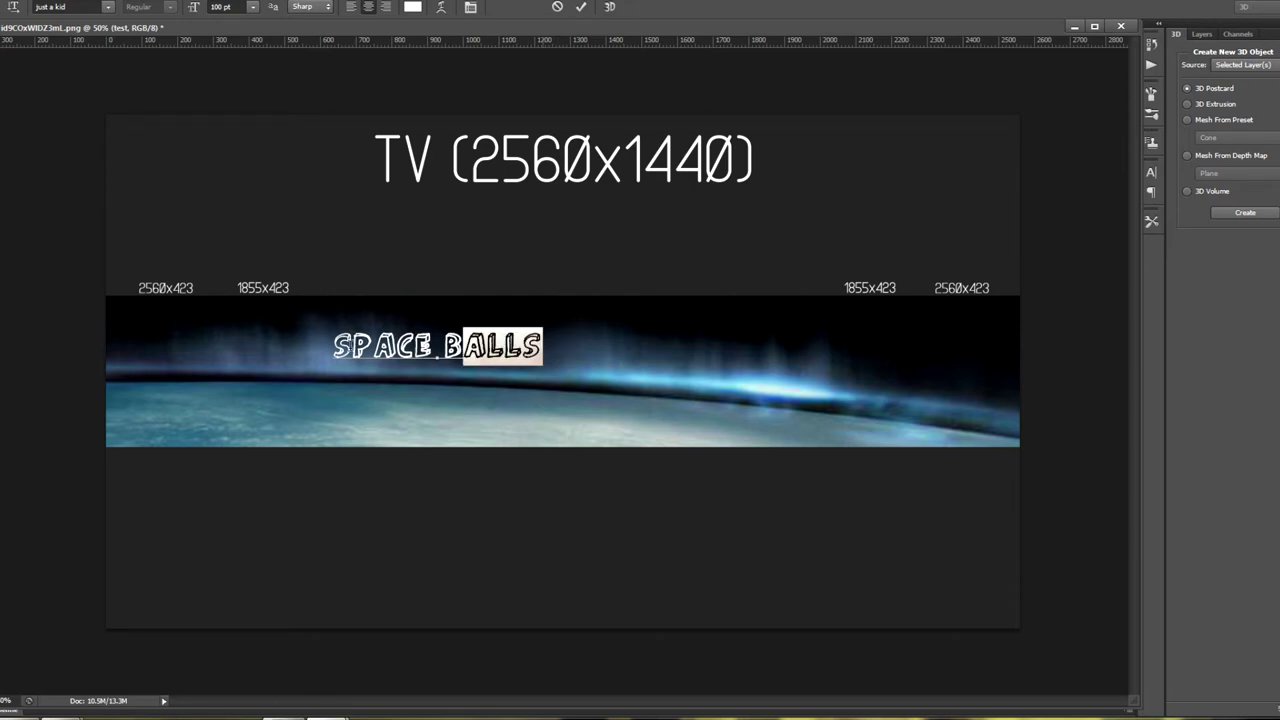
left_click(252, 7)
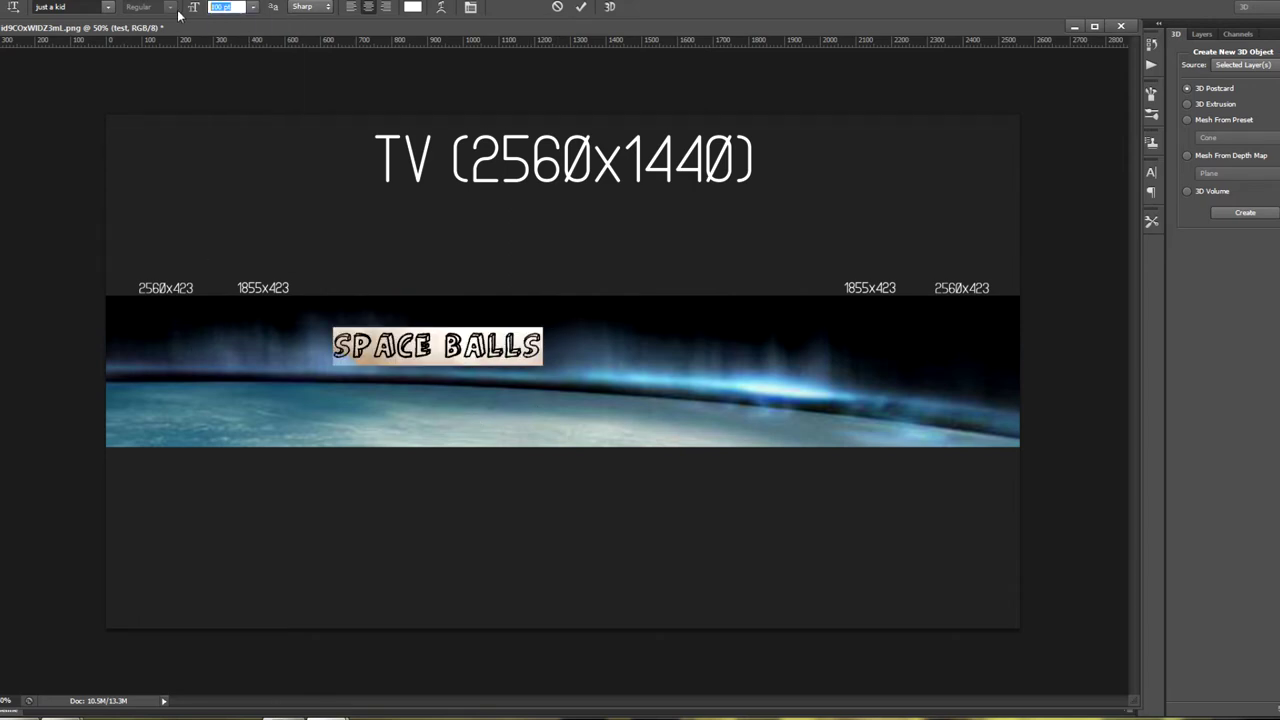
type("2")
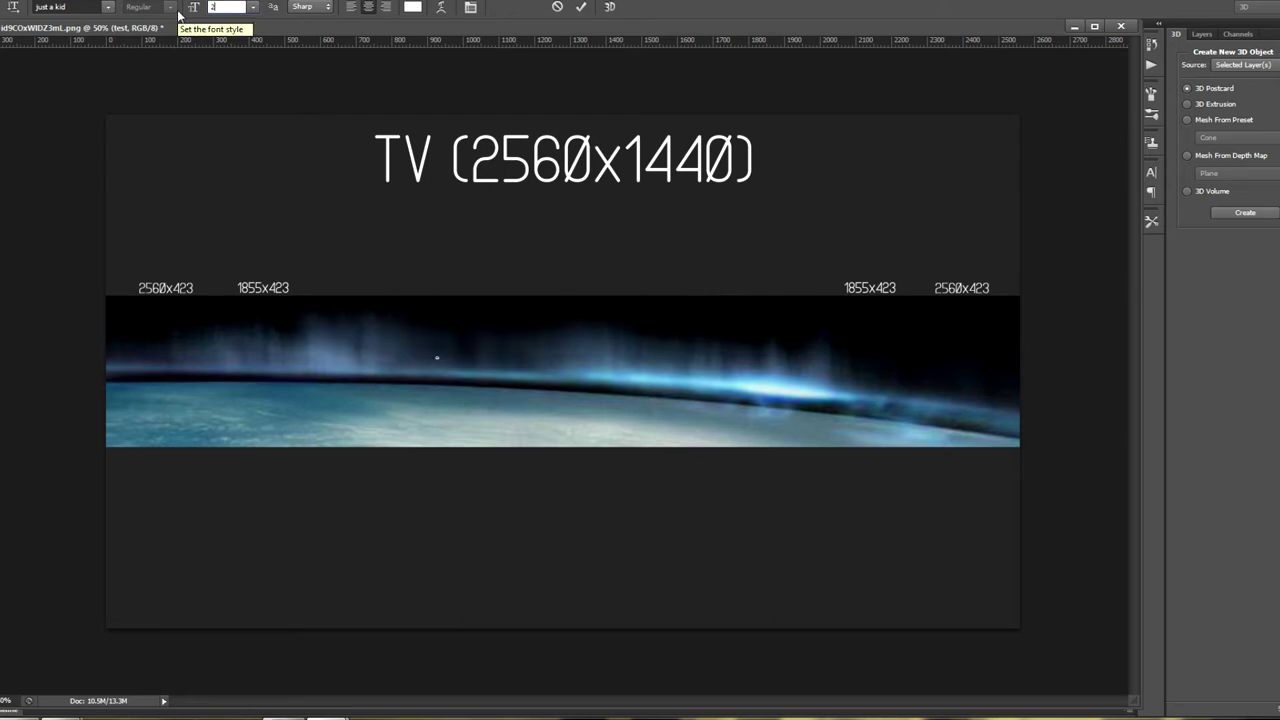
type("50")
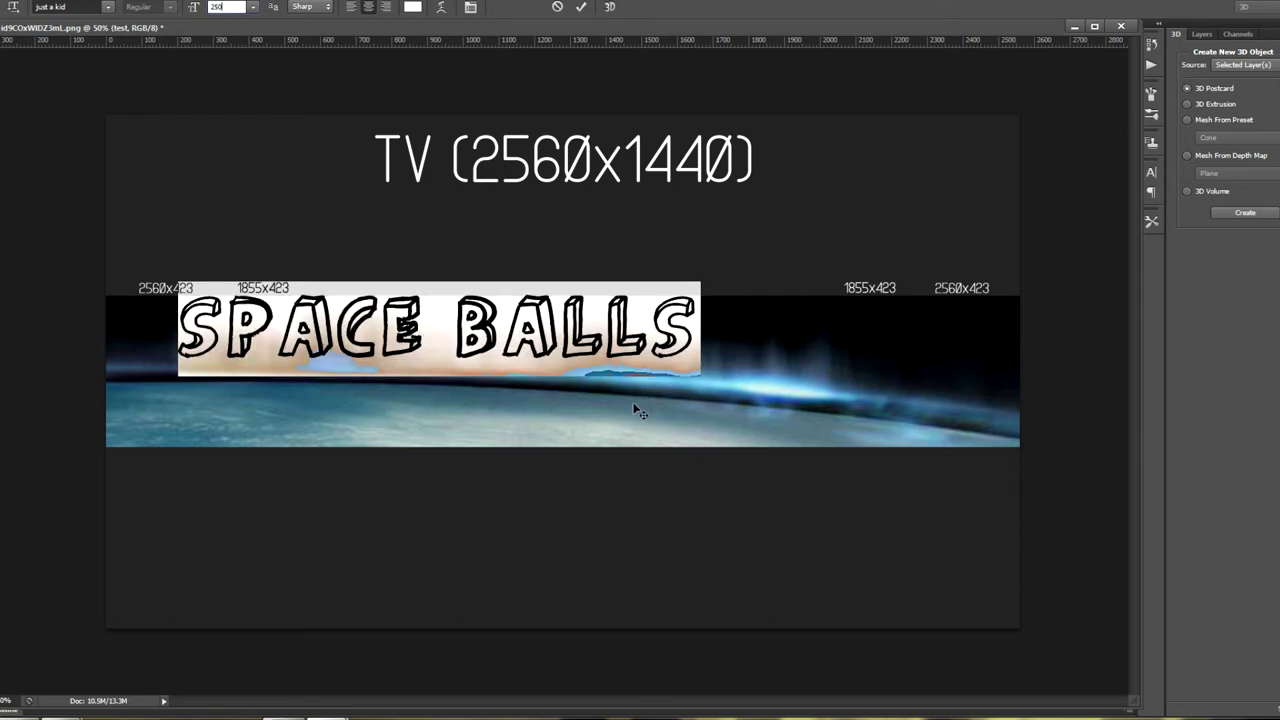
mouse_move(640, 405)
left_mouse_down()
mouse_move(723, 449)
mouse_move(791, 449)
mouse_move(748, 447)
left_mouse_up()
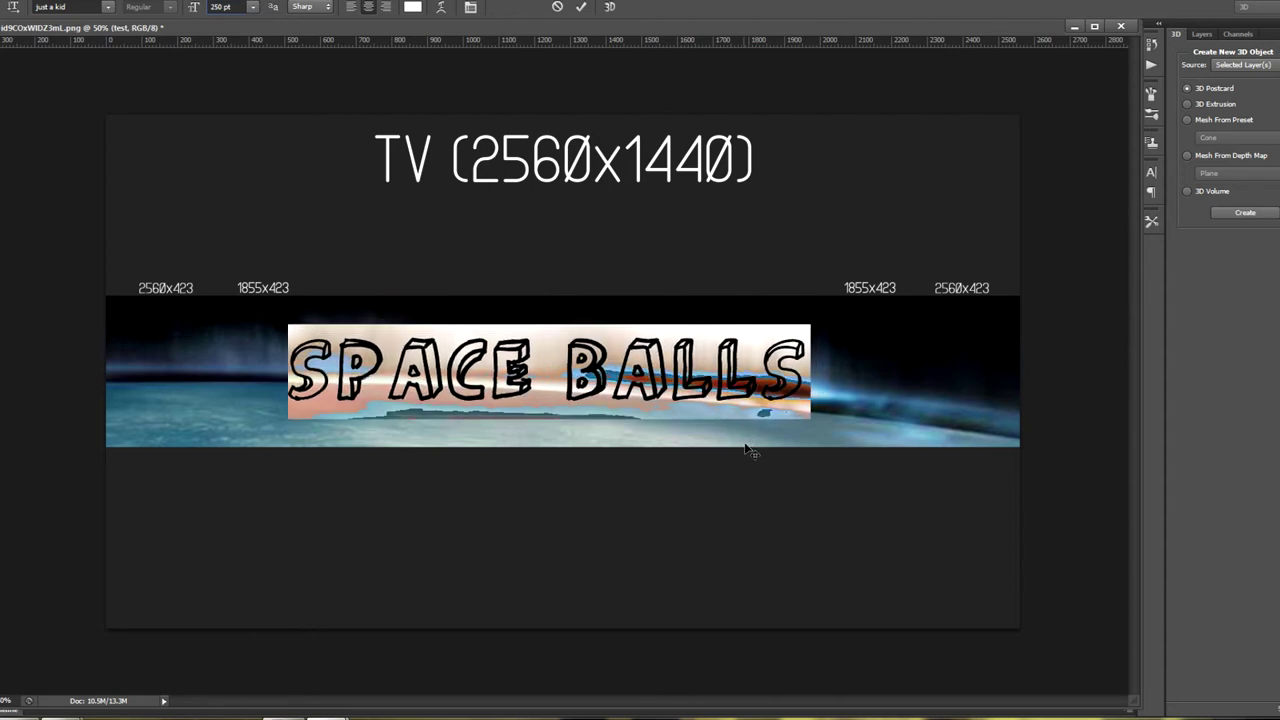
key("Right")
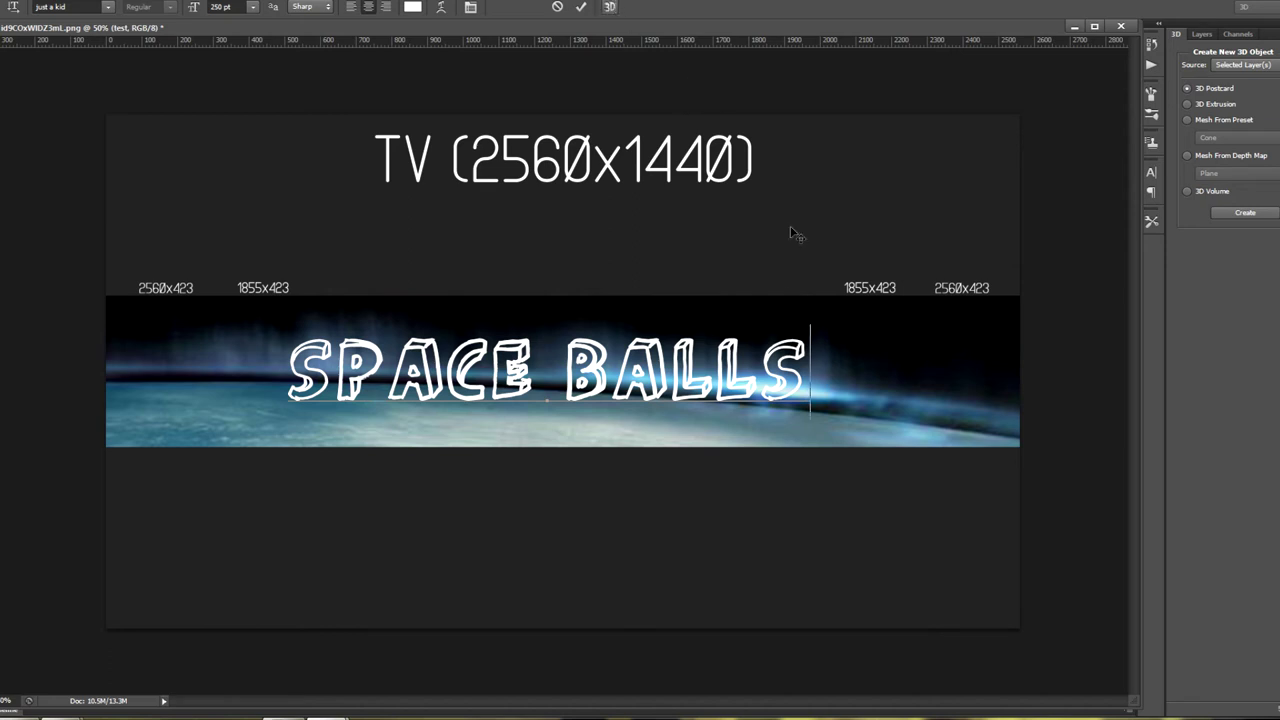
Select all the SPACE BALLS text and convert it into a 3D extruded object
left_click_drag(803, 366, 308, 386)
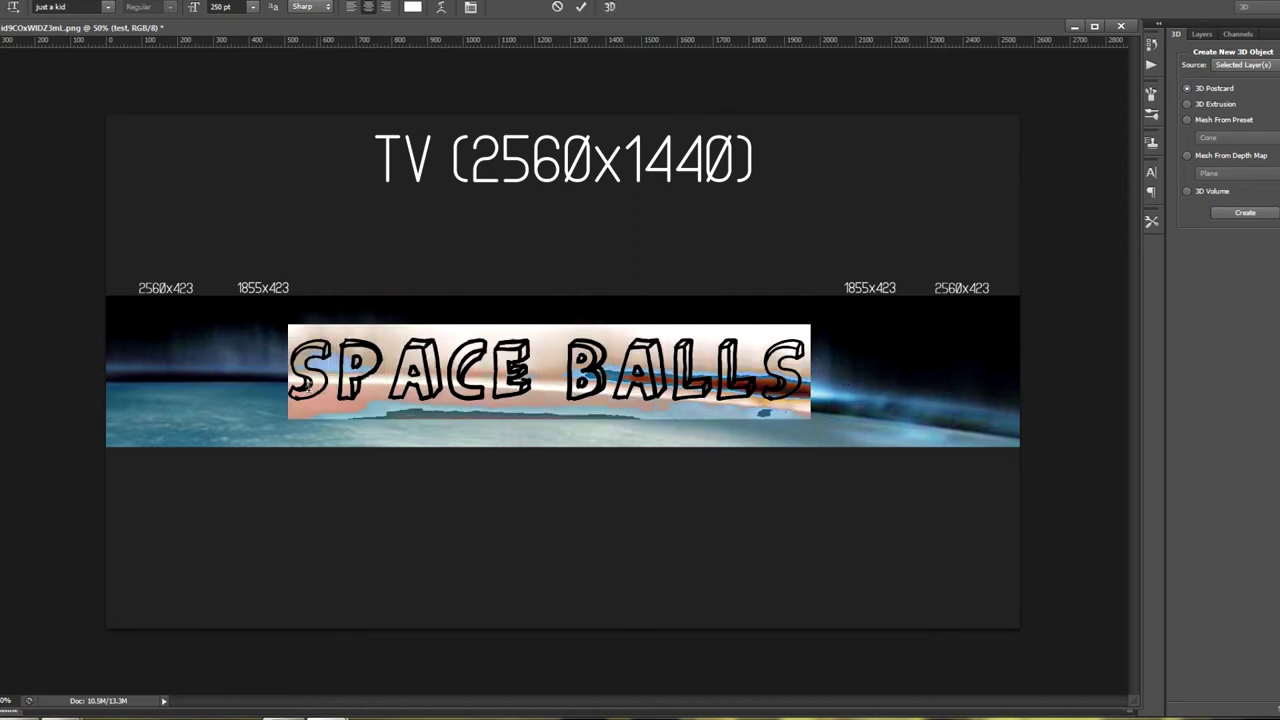
left_click(612, 7)
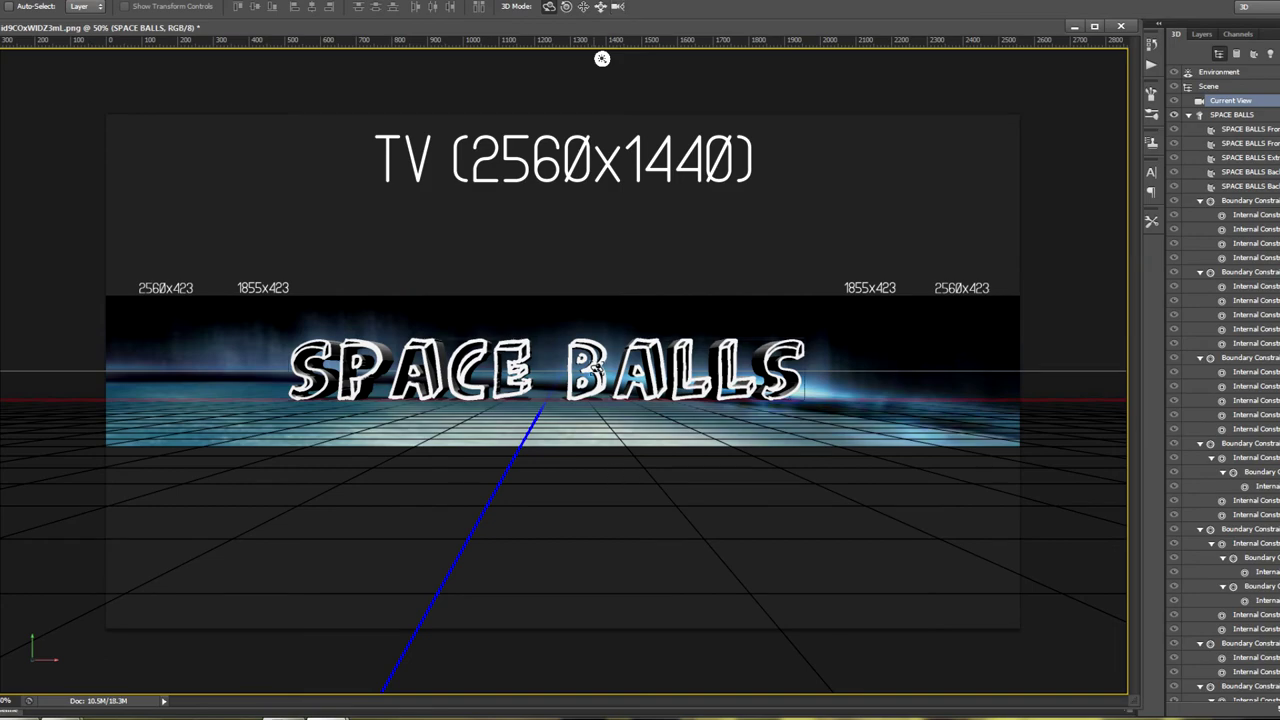
Orbit the 3D SPACE BALLS text to reveal its extruded sides, then bring up the Layers panel
mouse_move(602, 58)
left_mouse_down()
mouse_move(697, 58)
mouse_move(490, 58)
mouse_move(511, 58)
left_mouse_up()
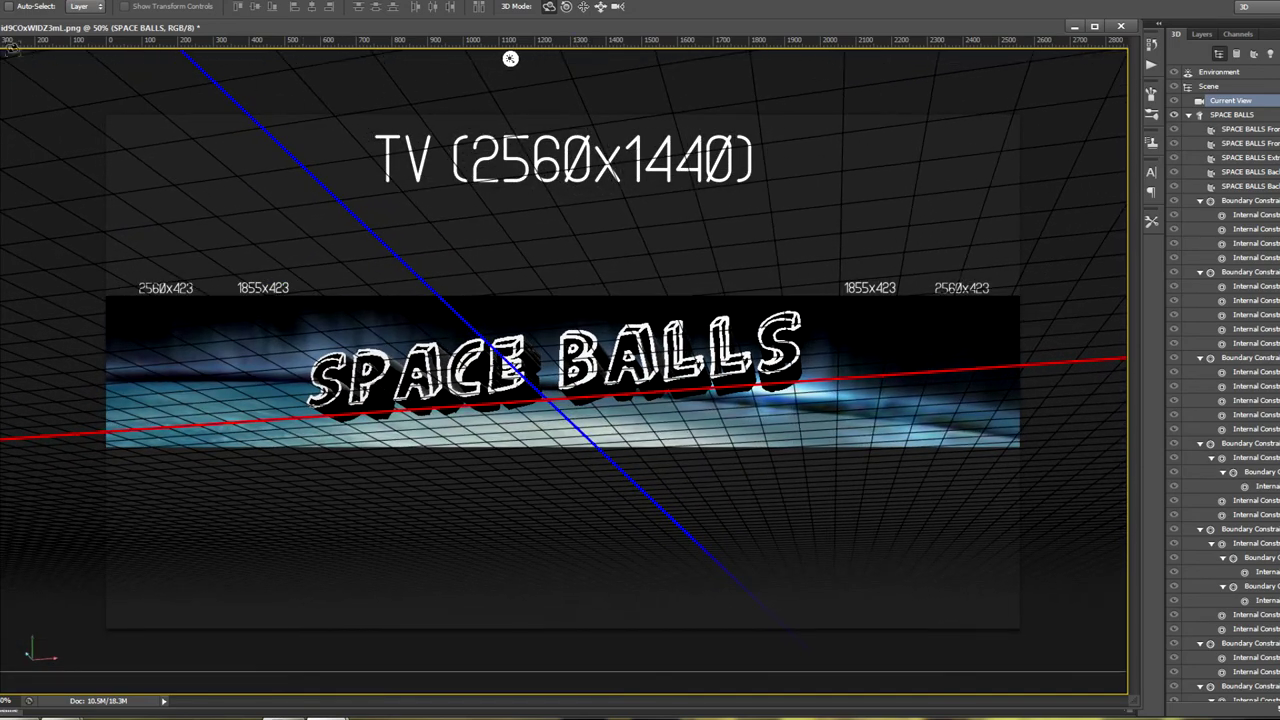
left_click(4, 63)
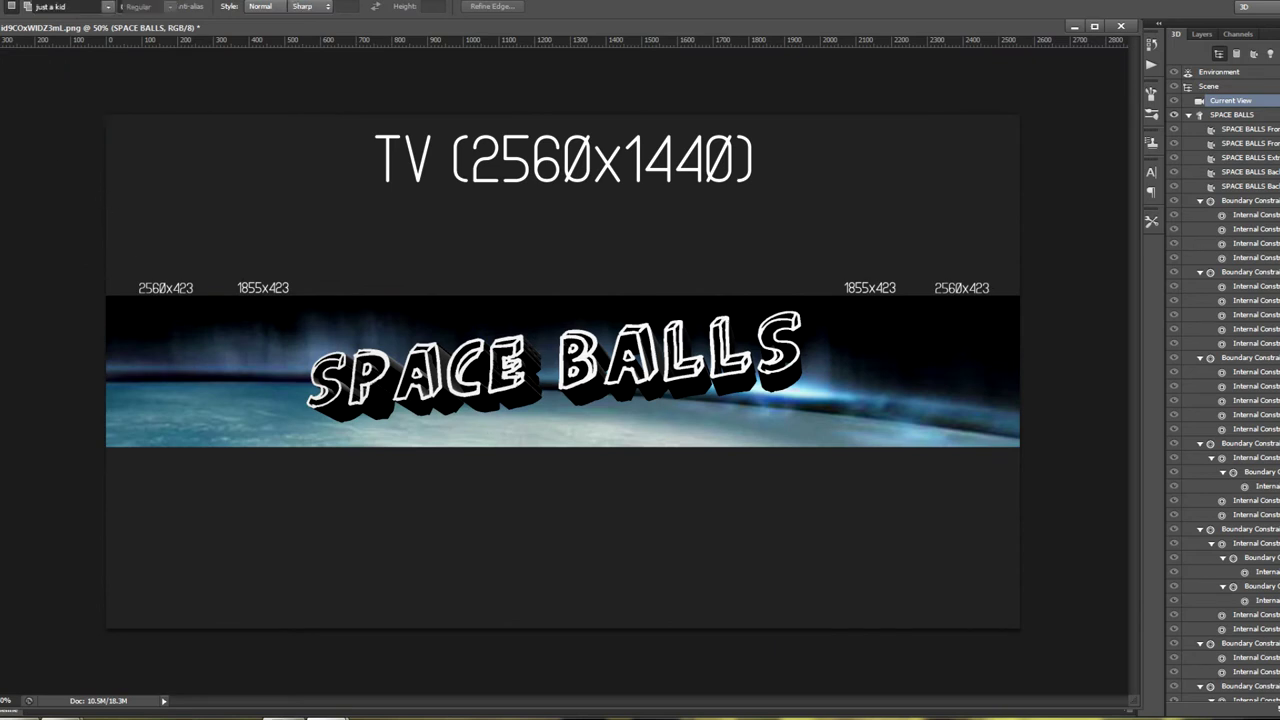
key("t")
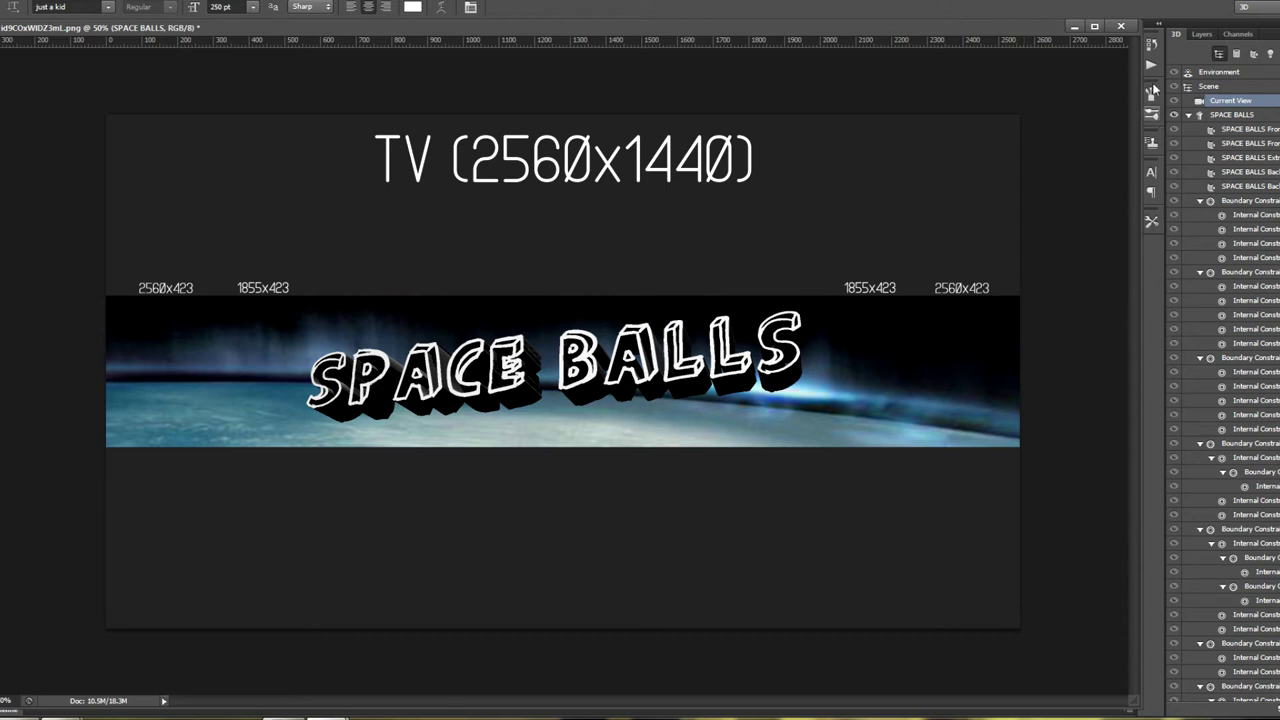
left_click(1199, 34)
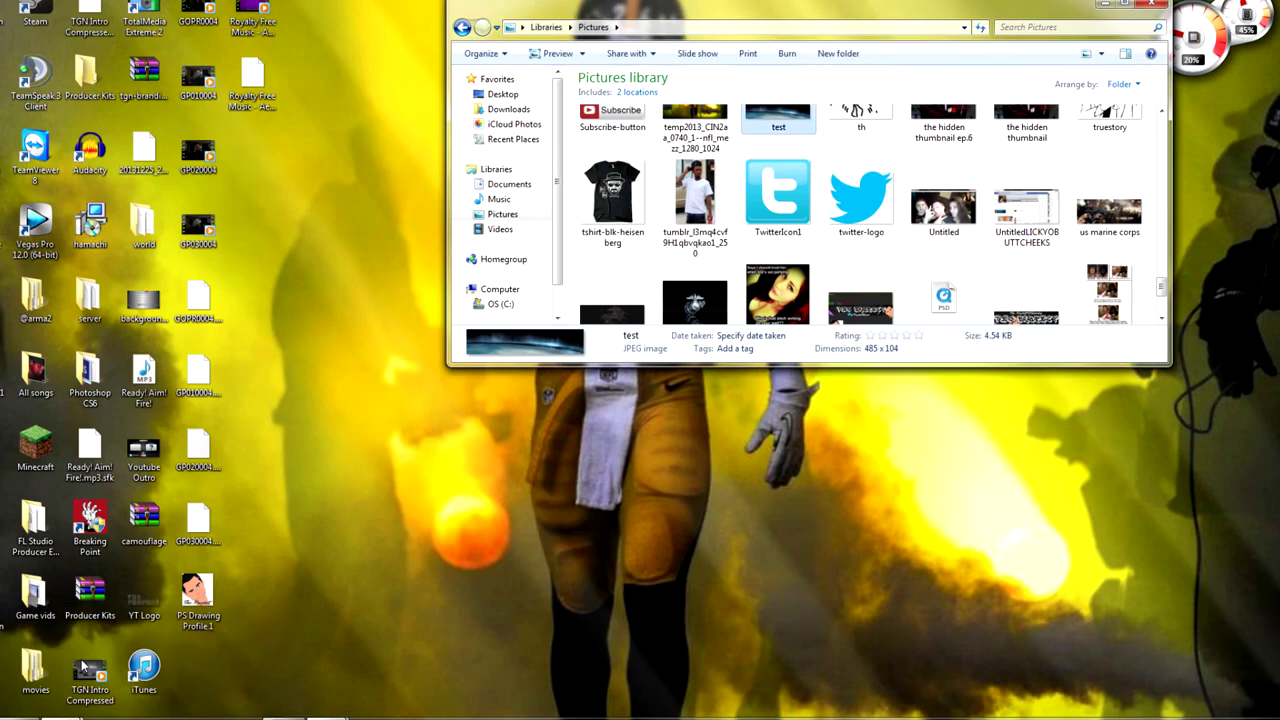
Place twitter-logo from the Pictures library, scaled small, below the right end of SPACE BALLS
left_click(78, 672)
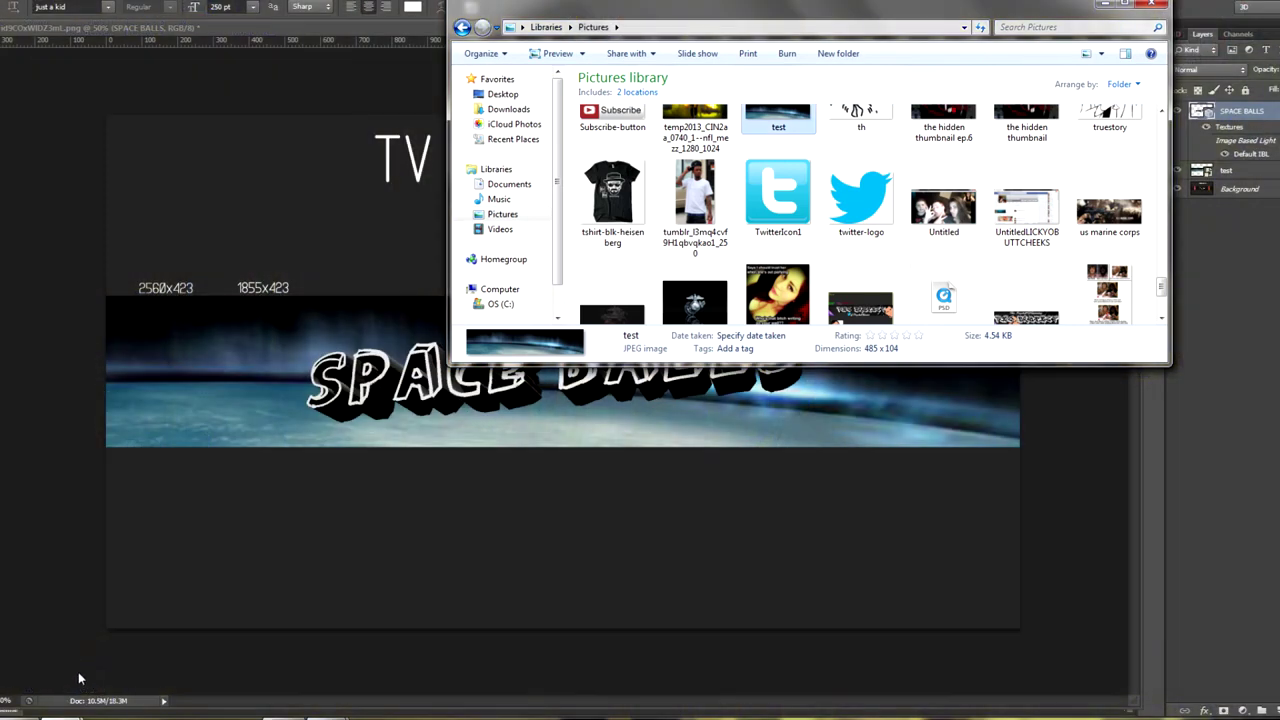
left_click(881, 220)
left_click_drag(876, 203, 554, 425)
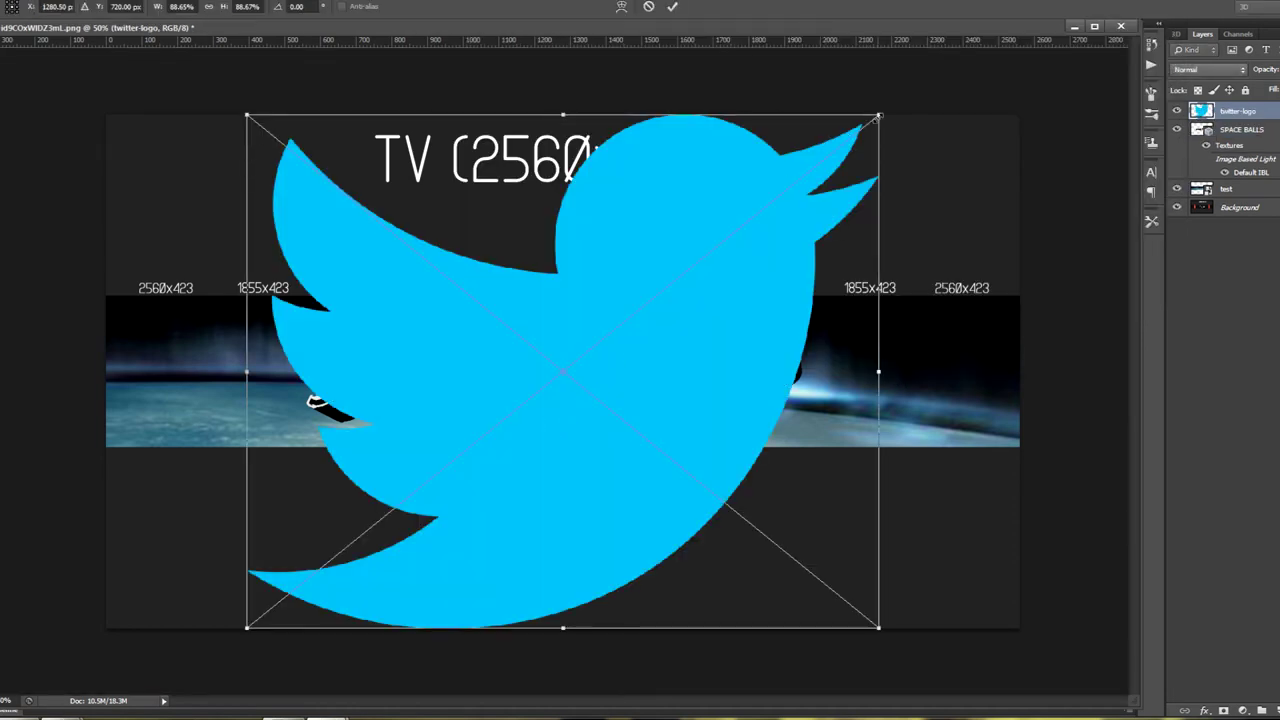
left_click_drag(878, 117, 533, 418)
left_click_drag(441, 521, 312, 566)
mouse_move(297, 612)
left_mouse_down()
mouse_move(395, 568)
mouse_move(578, 440)
mouse_move(800, 398)
mouse_move(749, 427)
mouse_move(758, 384)
mouse_move(731, 409)
mouse_move(746, 403)
left_mouse_up()
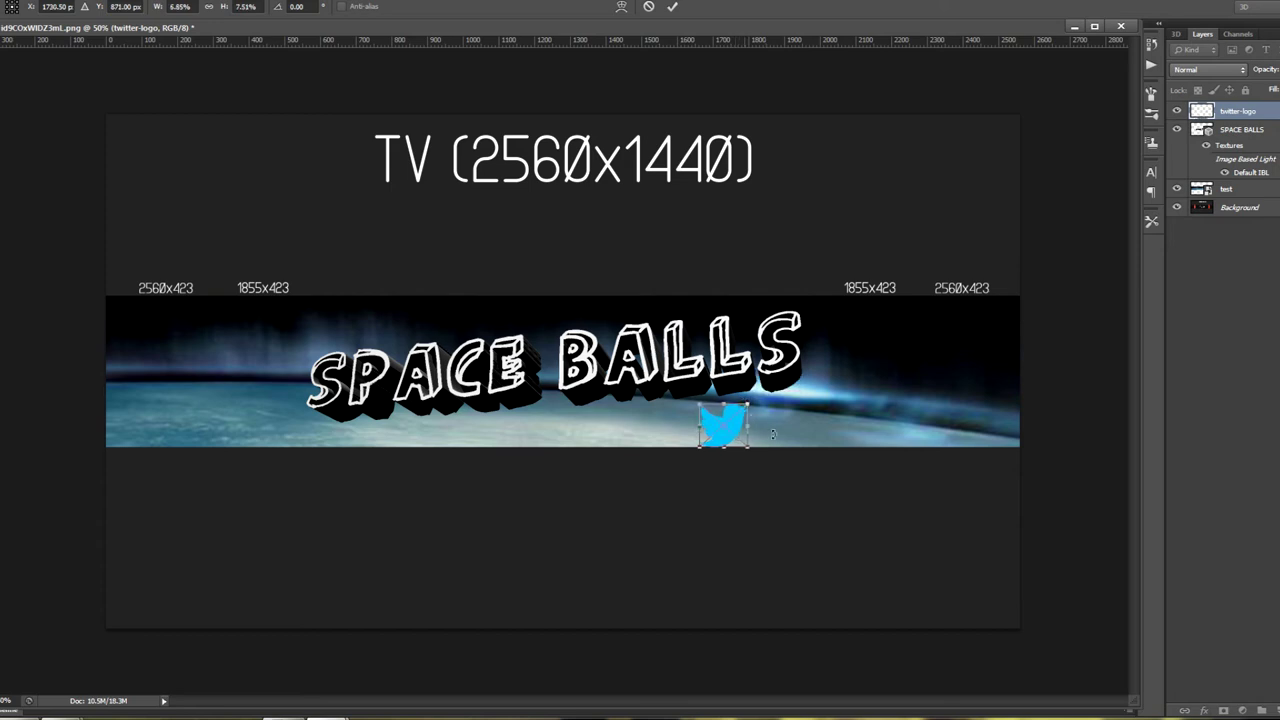
left_click(673, 6)
Start a new 100 pt text layer beside the Twitter logo
key("t")
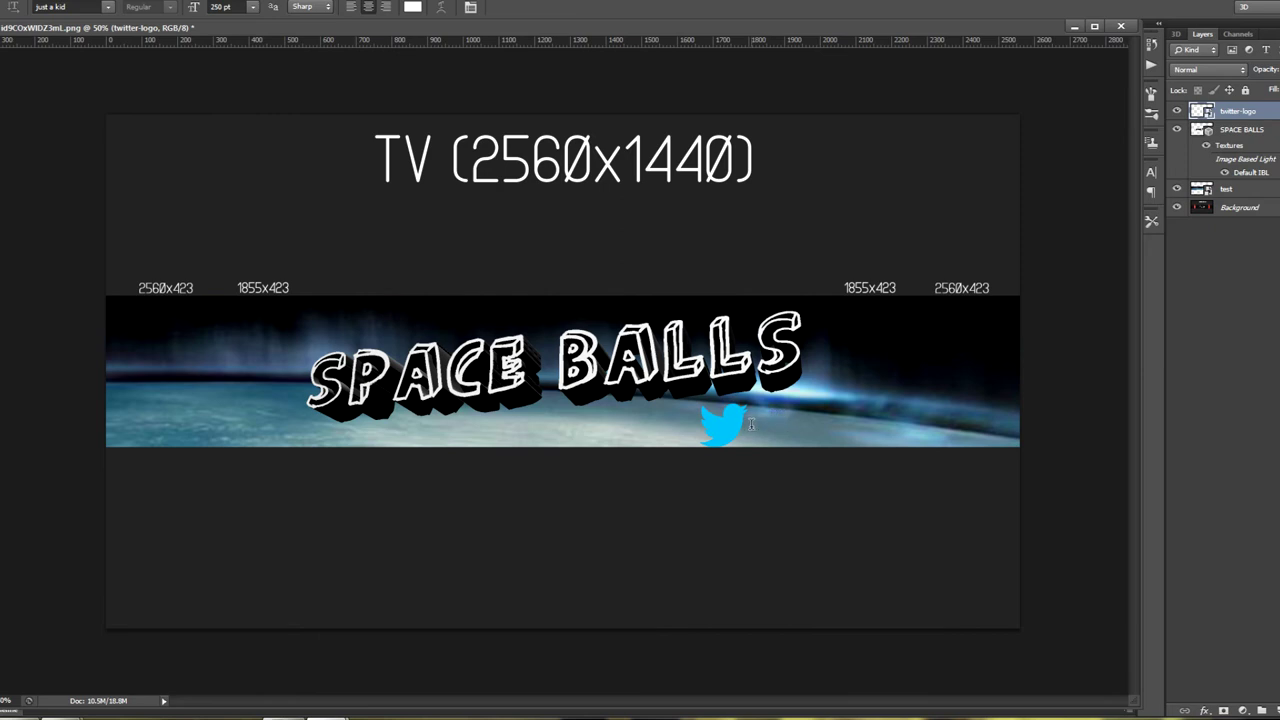
left_click(752, 424)
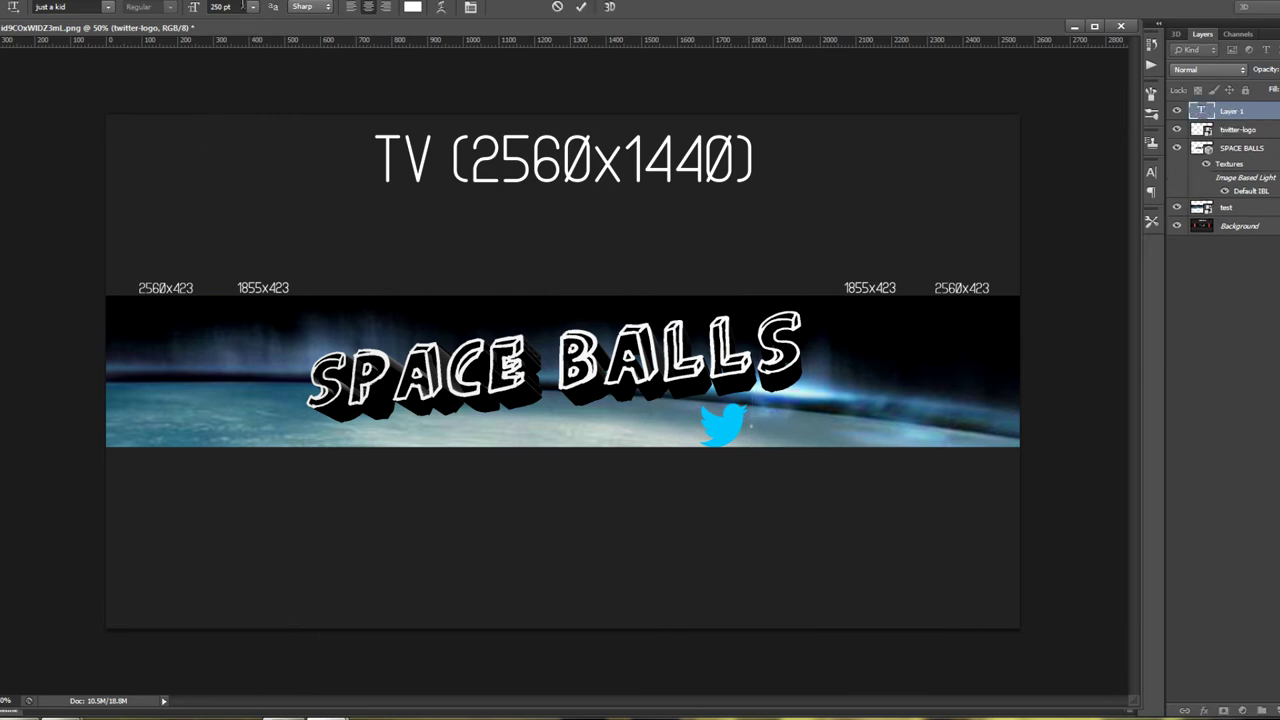
left_click(243, 6)
type("100")
key("Return")
type("s")
key("BackSpace")
left_click(110, 8)
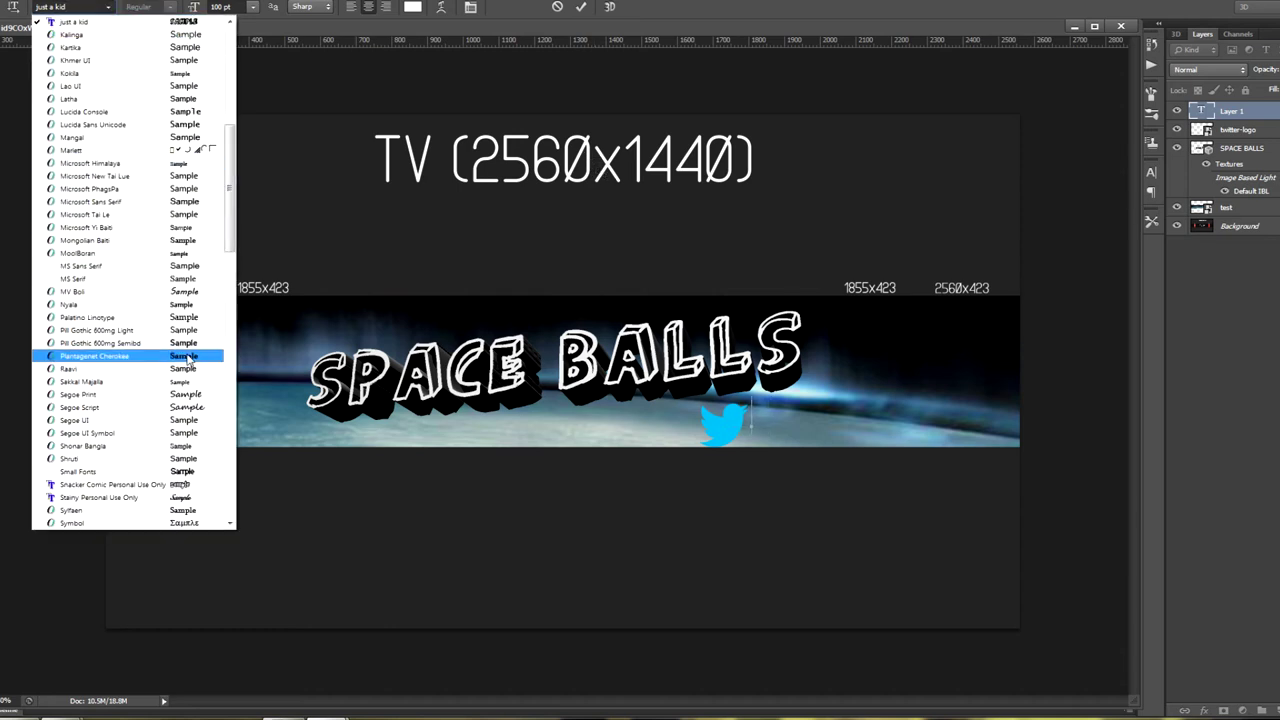
scroll(210, 415, "down", 3)
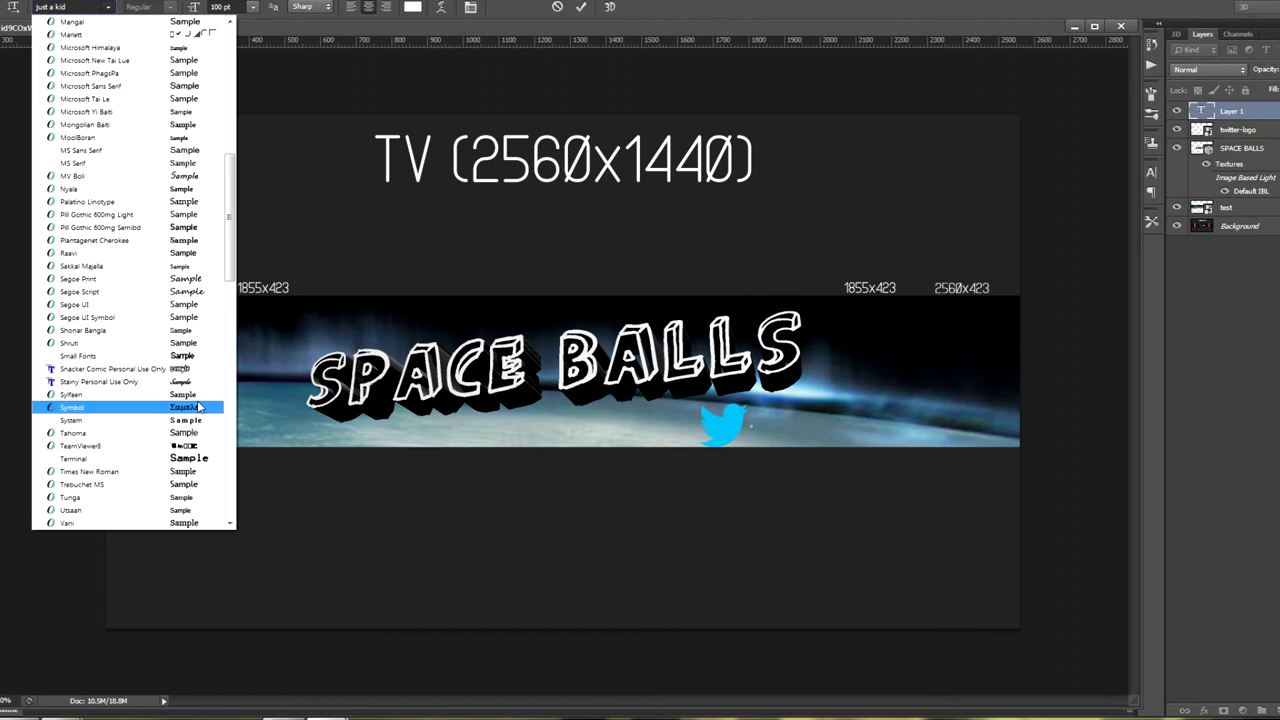
left_click(200, 383)
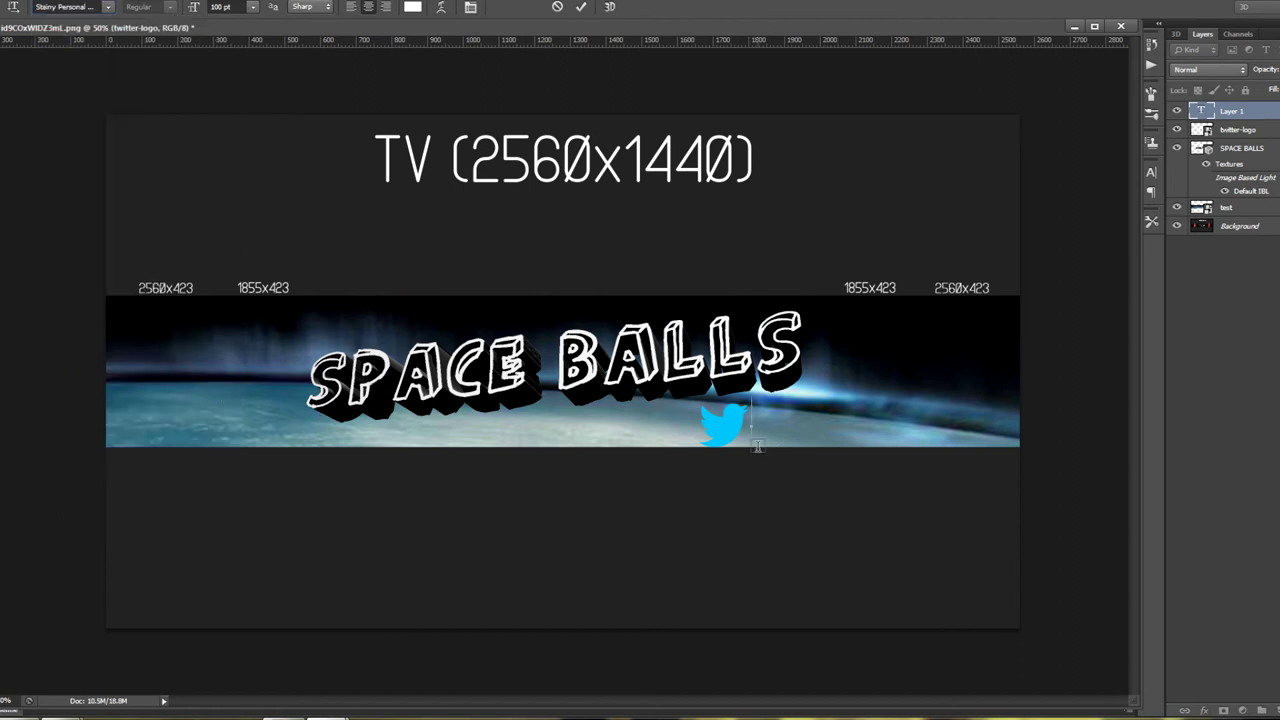
type("@")
type("SPACE")
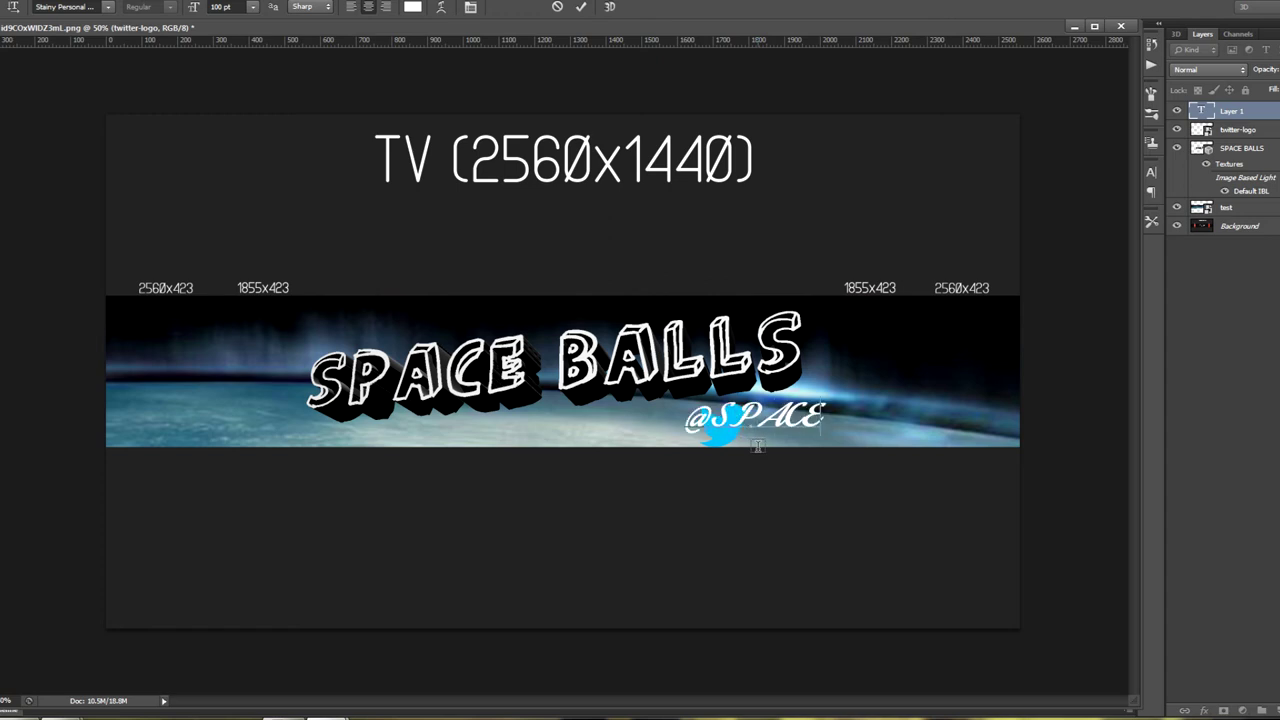
type("BLAZEIT")
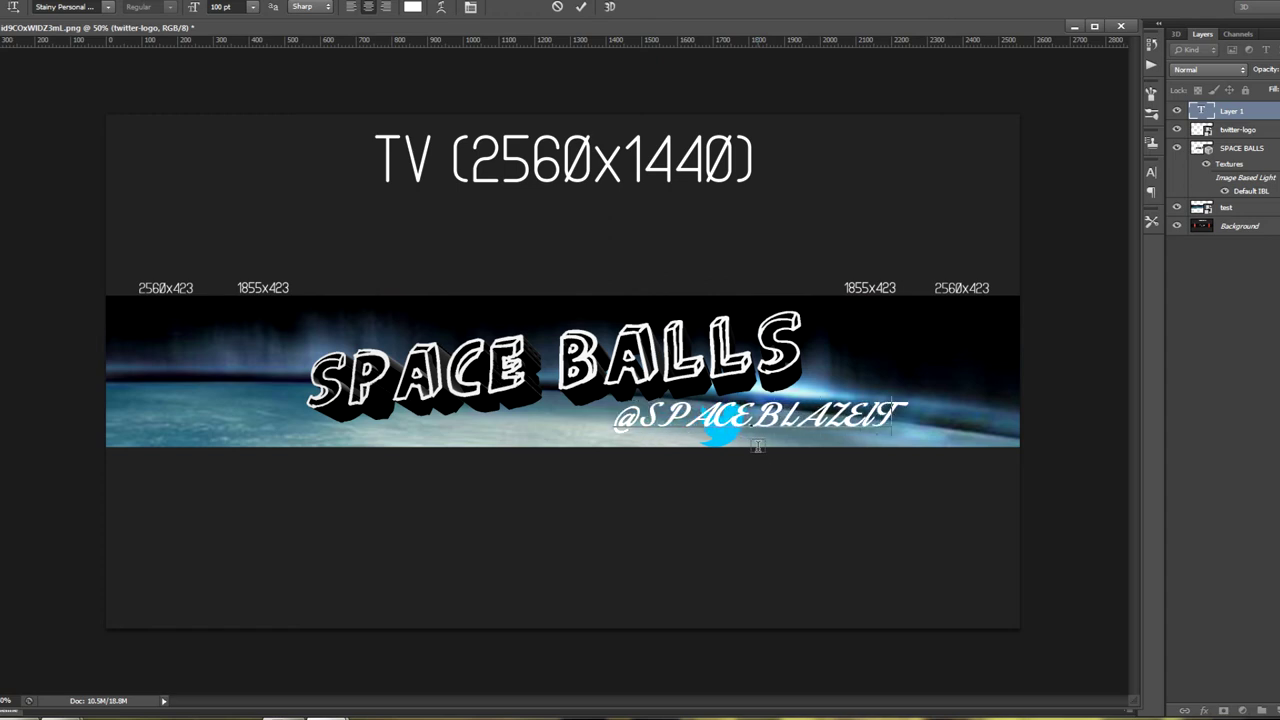
left_click_drag(780, 430, 979, 464)
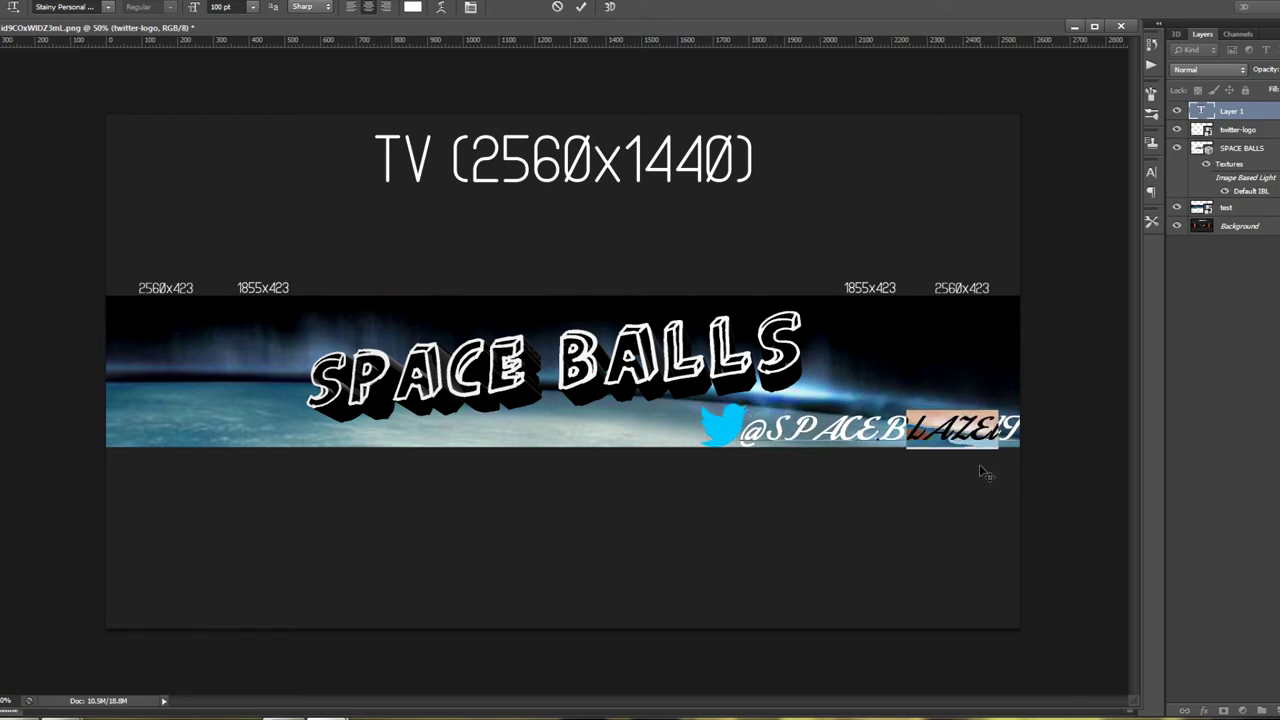
Commit the handle text and shift the twitter-logo layer left
left_click(934, 431)
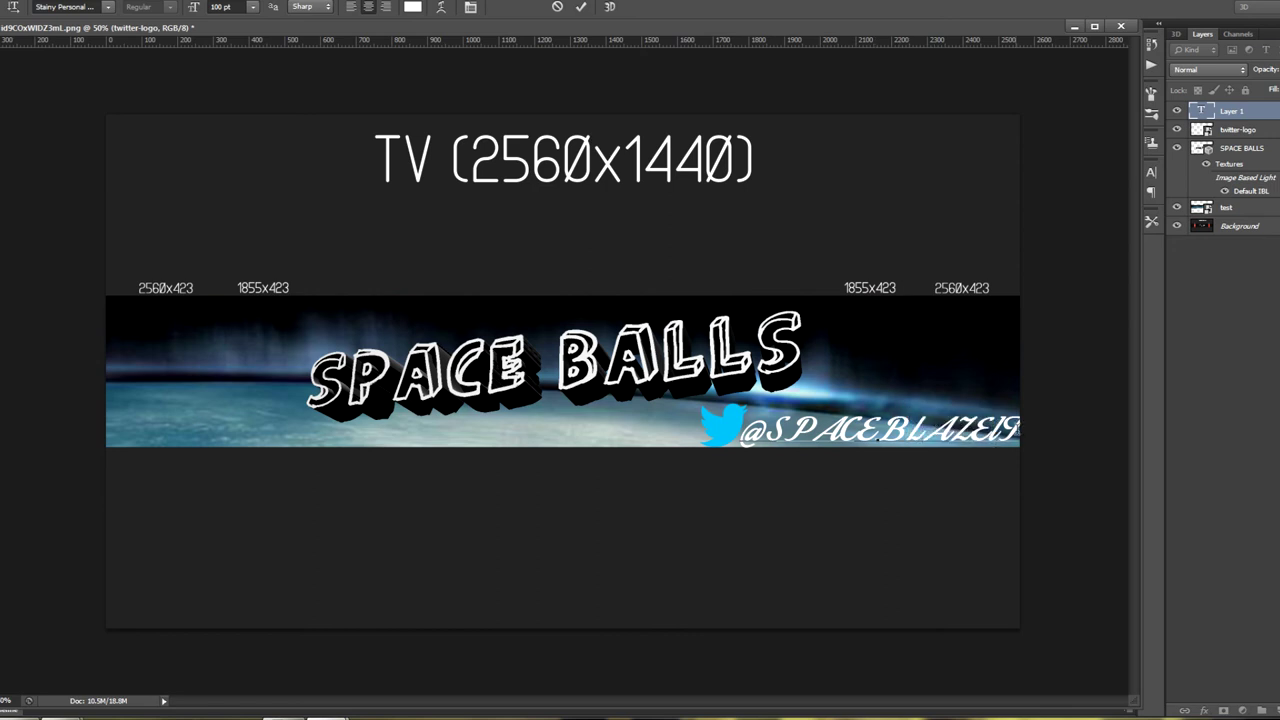
right_click(735, 424)
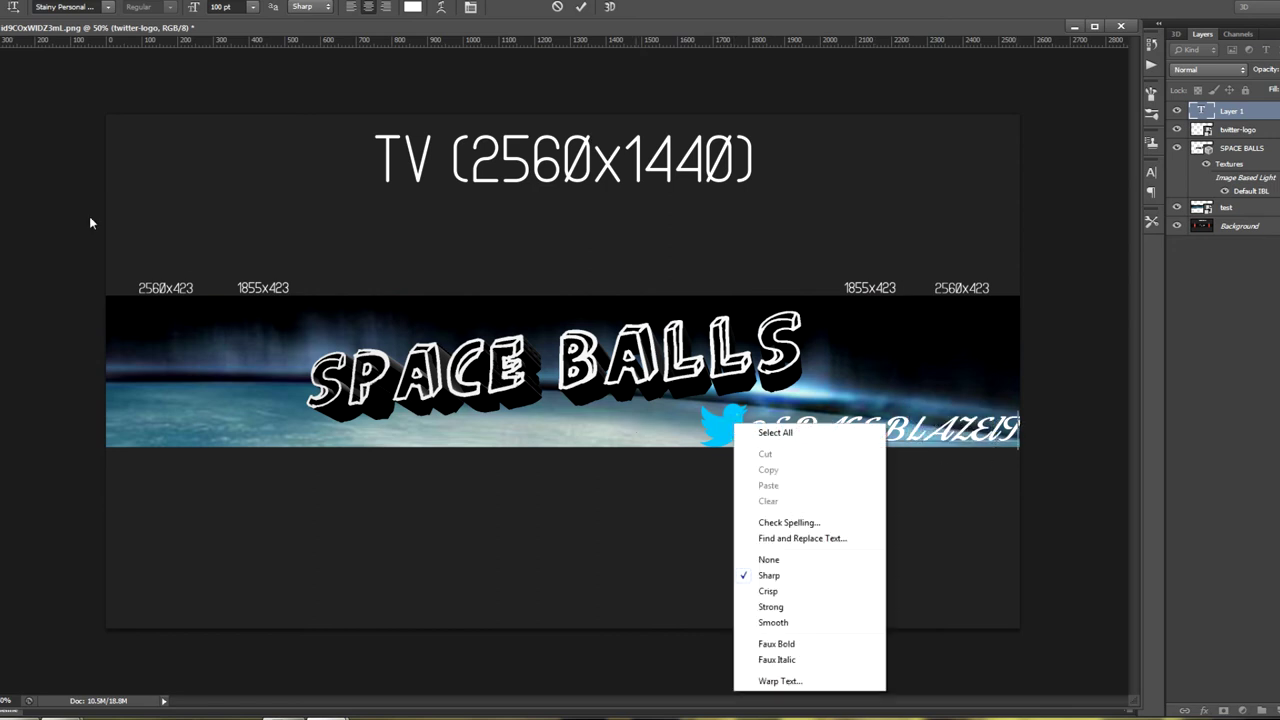
key("ctrl+Return")
key("v")
right_click(731, 430)
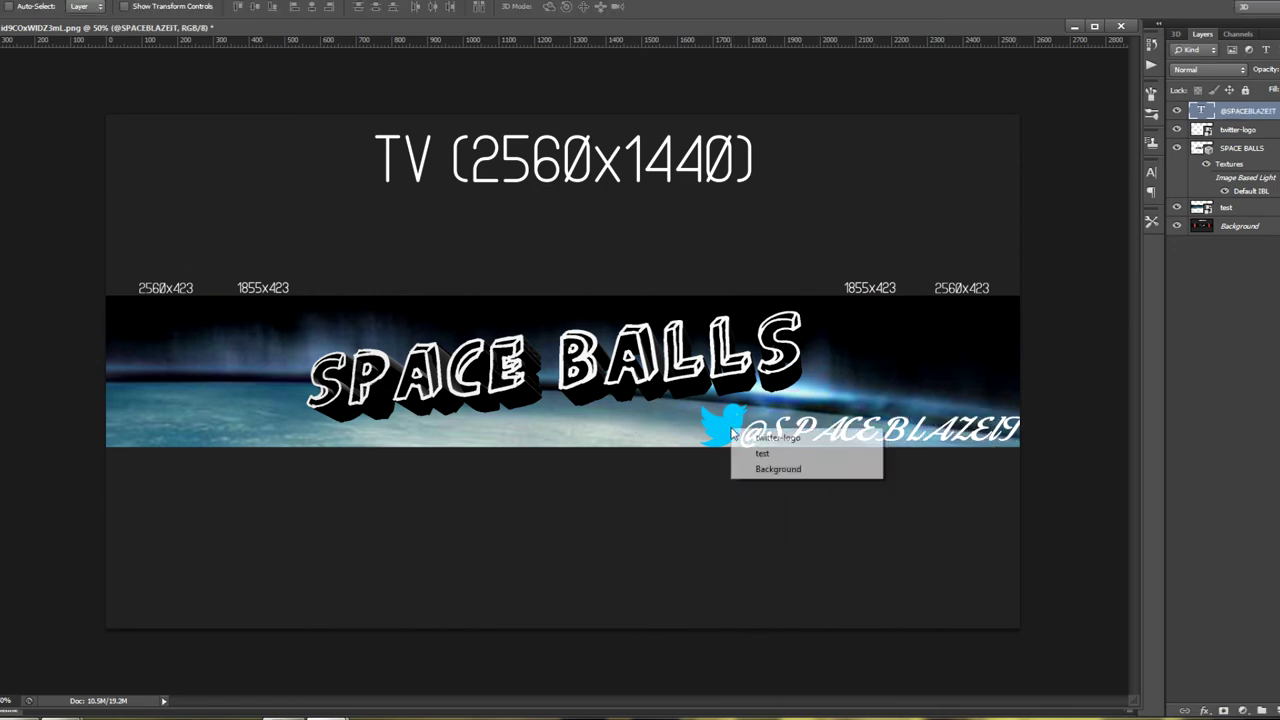
left_click(776, 437)
left_click_drag(725, 428, 690, 428)
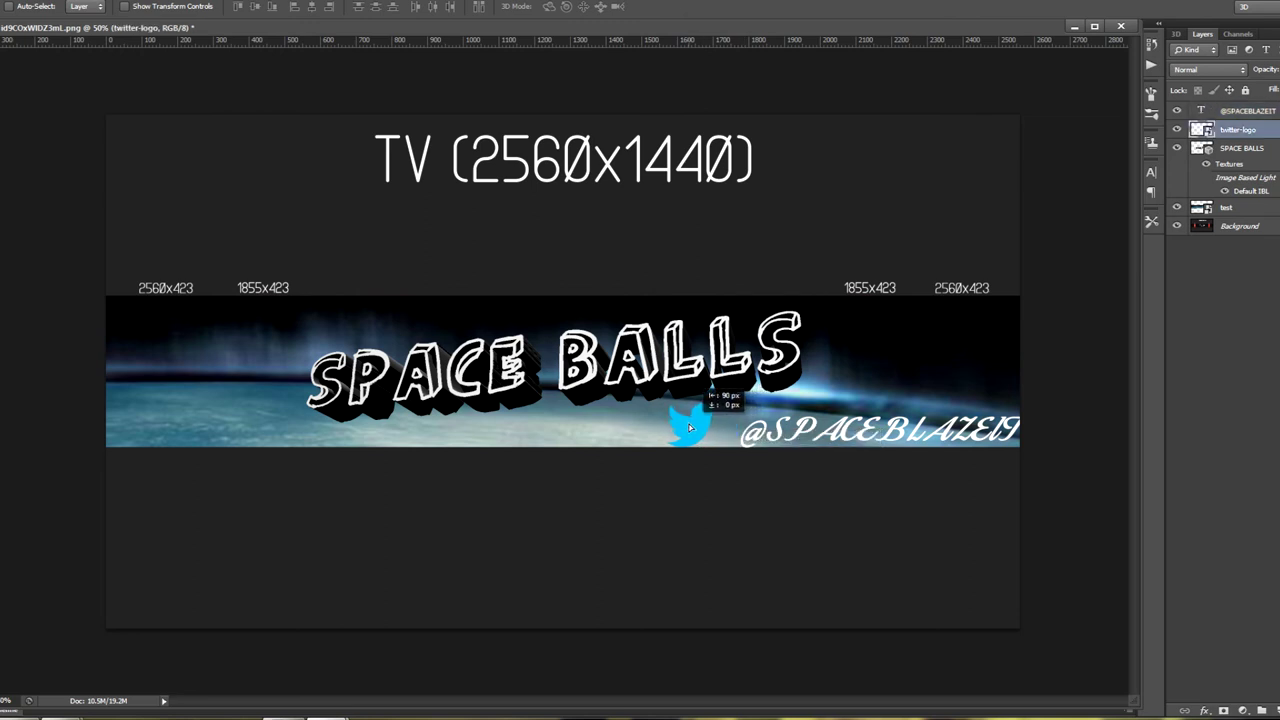
right_click(809, 441)
left_click(860, 450)
left_click_drag(844, 440, 809, 440)
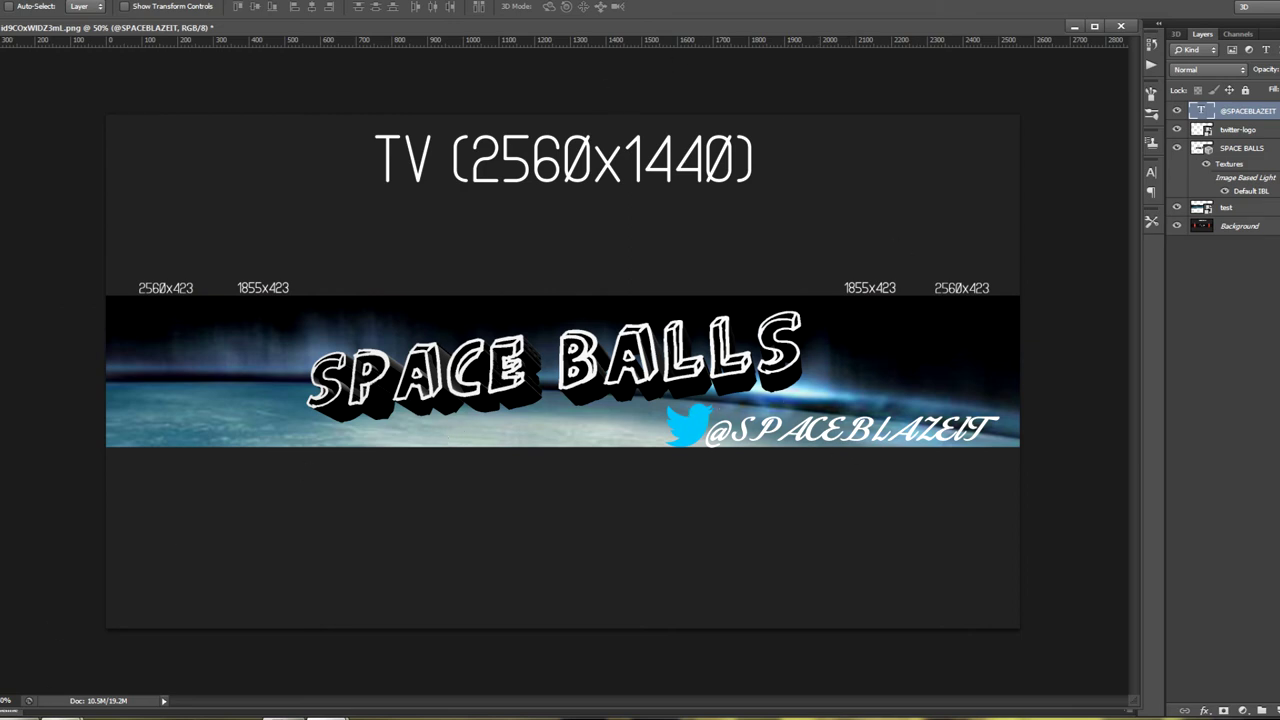
Bring up the Pictures library and scroll through its images looking for Subscribe-button
left_click(196, 632)
scroll(976, 212, "down", 1)
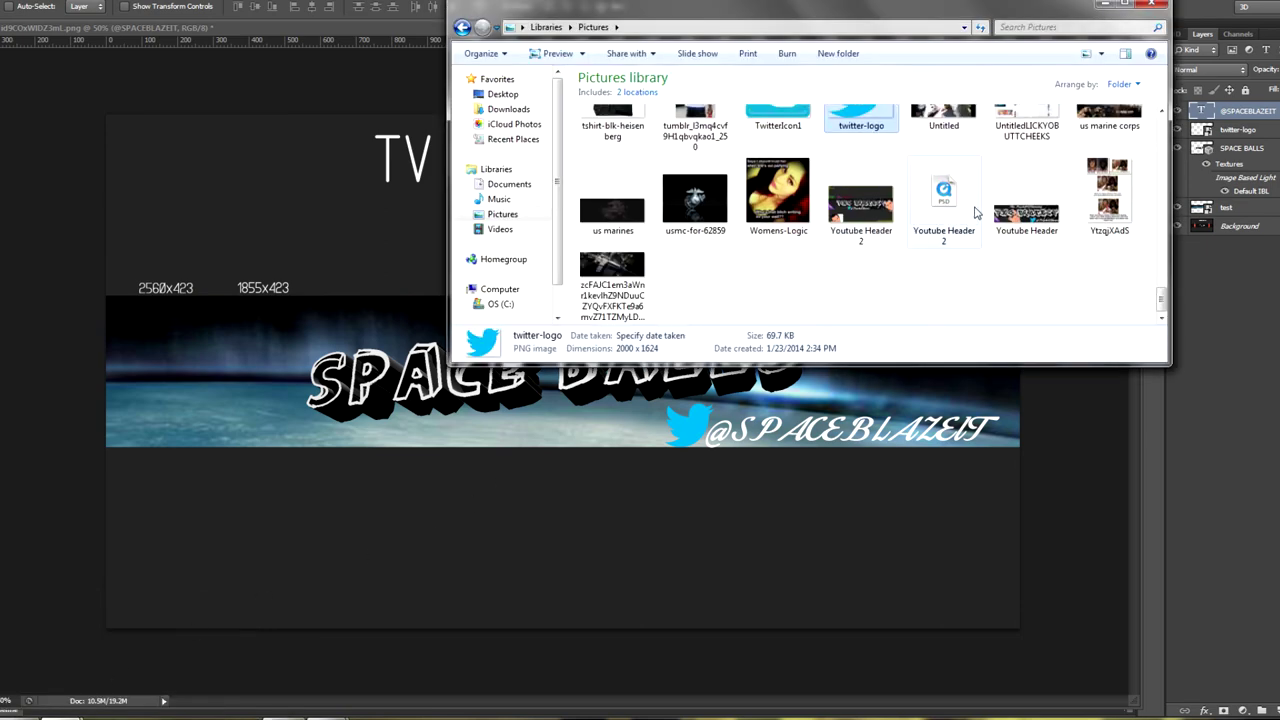
scroll(976, 212, "up", 5)
scroll(976, 212, "up", 1)
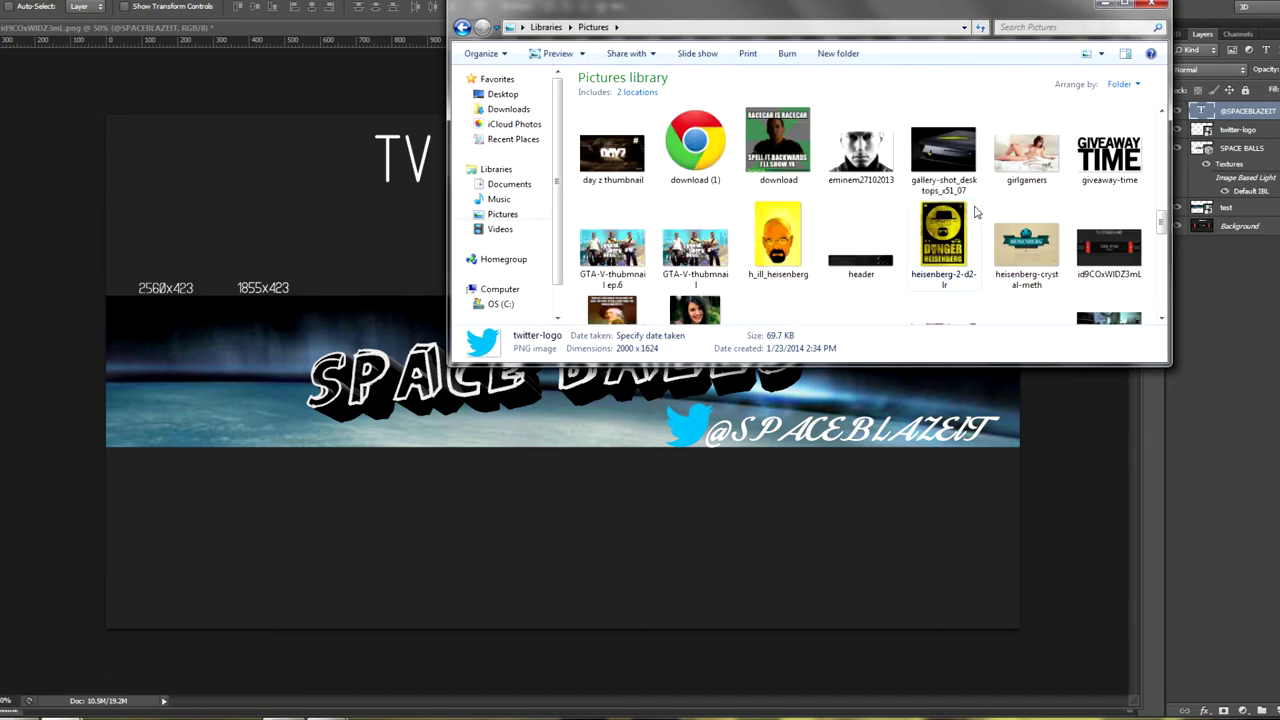
scroll(976, 212, "up", 1)
scroll(972, 213, "up", 1)
scroll(970, 213, "up", 2)
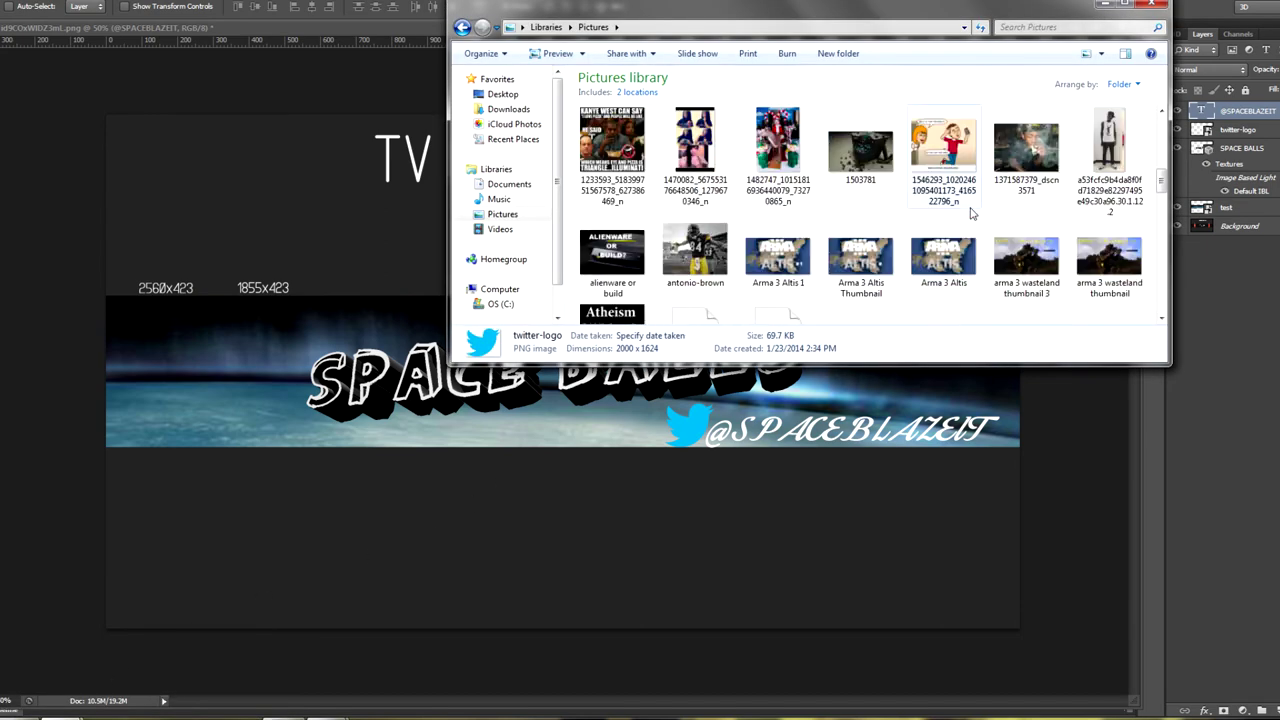
scroll(970, 213, "up", 1)
scroll(970, 213, "up", 1)
scroll(1024, 250, "up", 1)
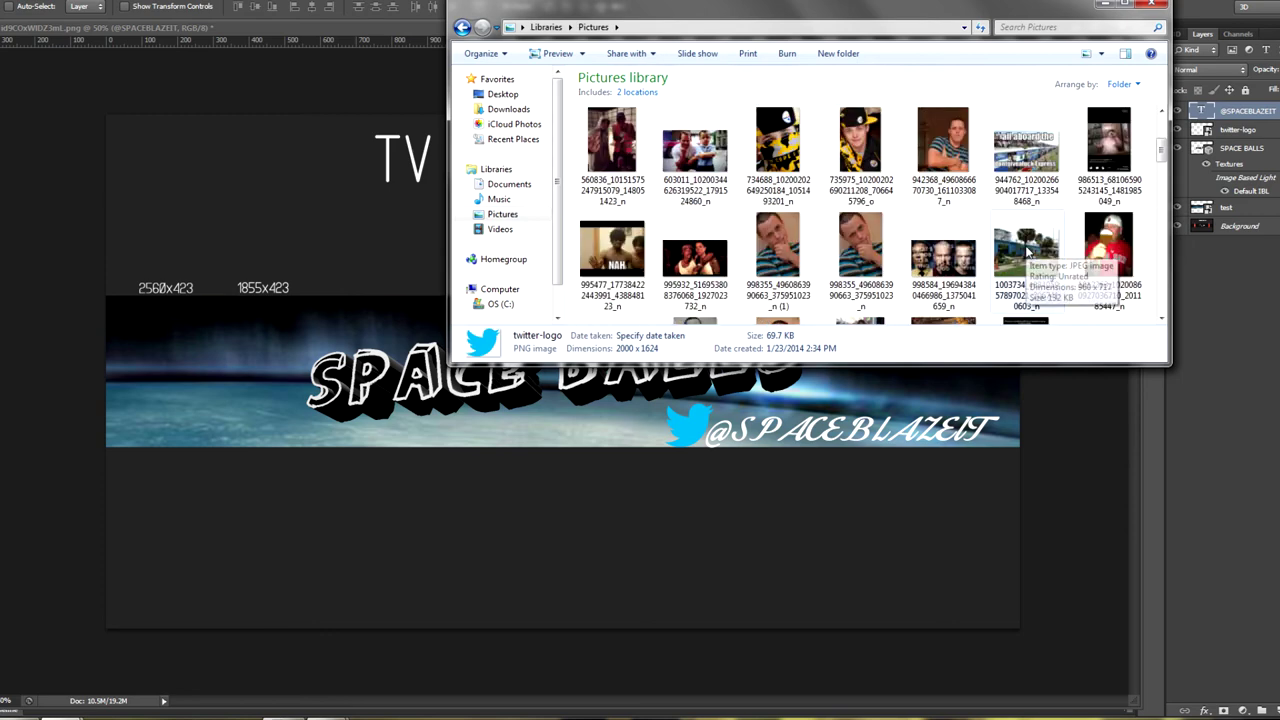
scroll(1024, 250, "up", 1)
scroll(1024, 252, "up", 1)
scroll(1024, 253, "down", 1)
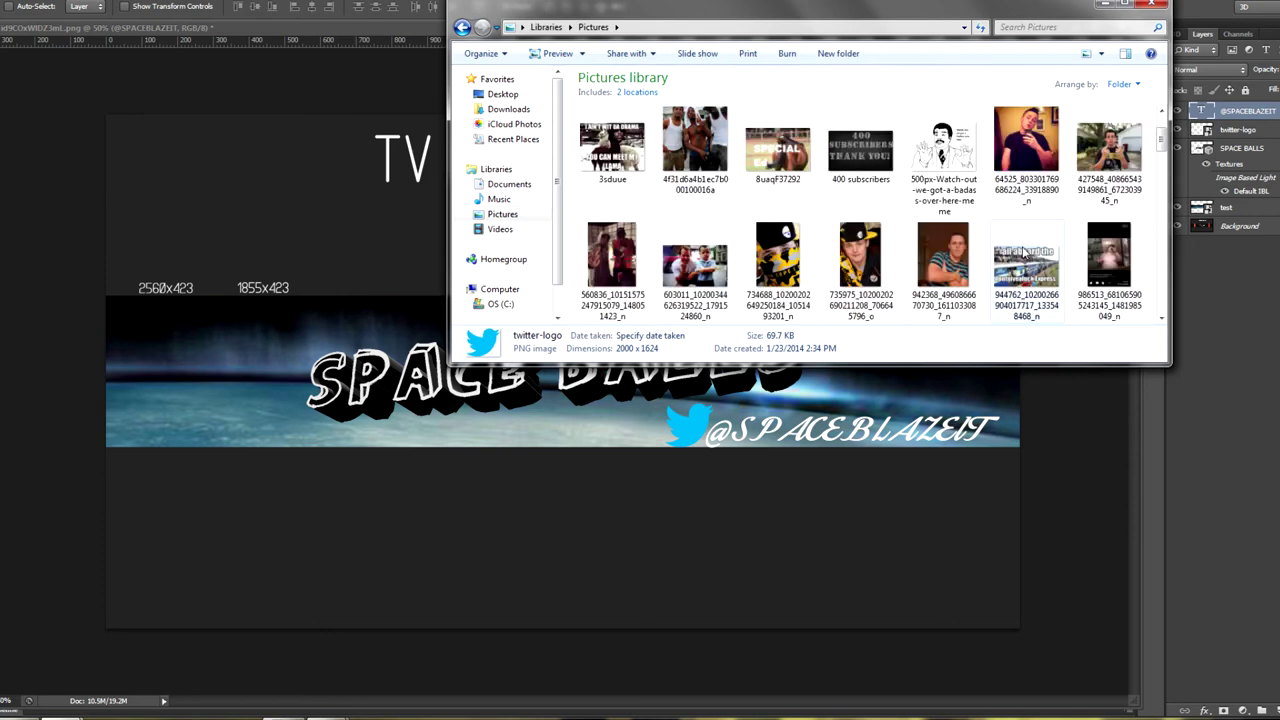
scroll(1022, 256, "down", 1)
scroll(1018, 262, "down", 1)
scroll(1012, 272, "down", 1)
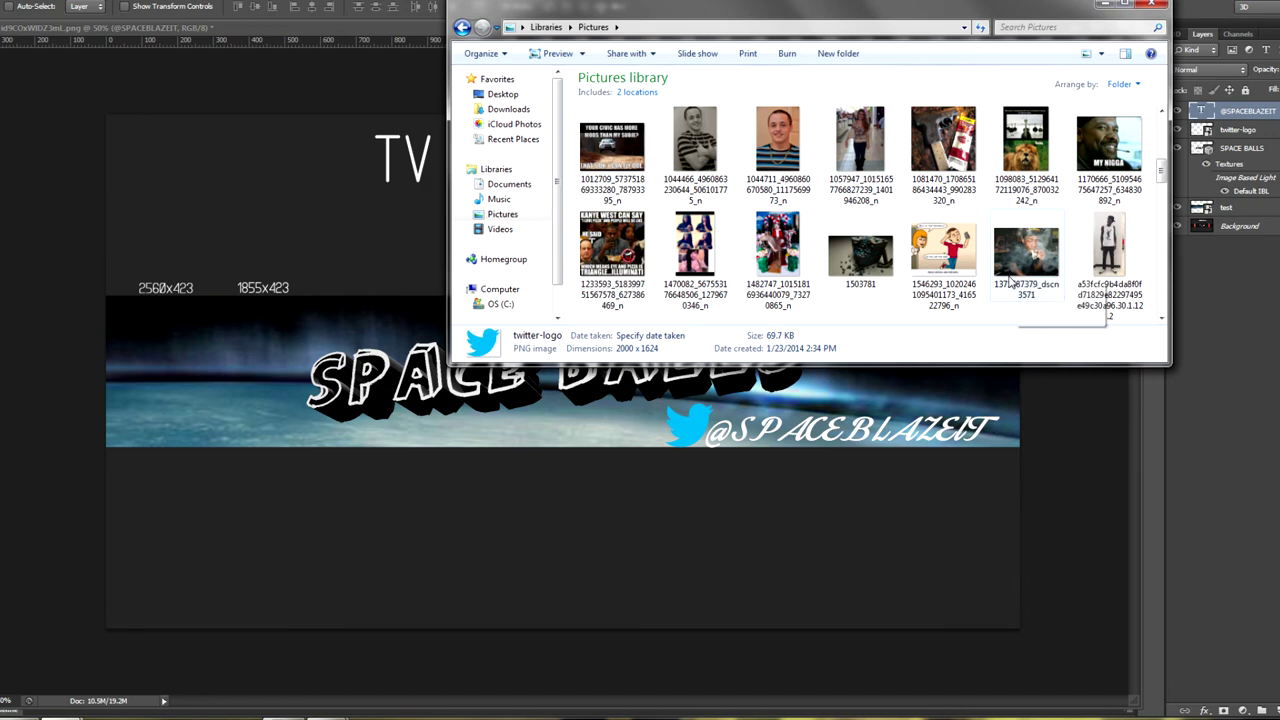
scroll(1012, 274, "down", 1)
scroll(1010, 278, "down", 1)
scroll(1008, 284, "down", 1)
scroll(1008, 284, "down", 1)
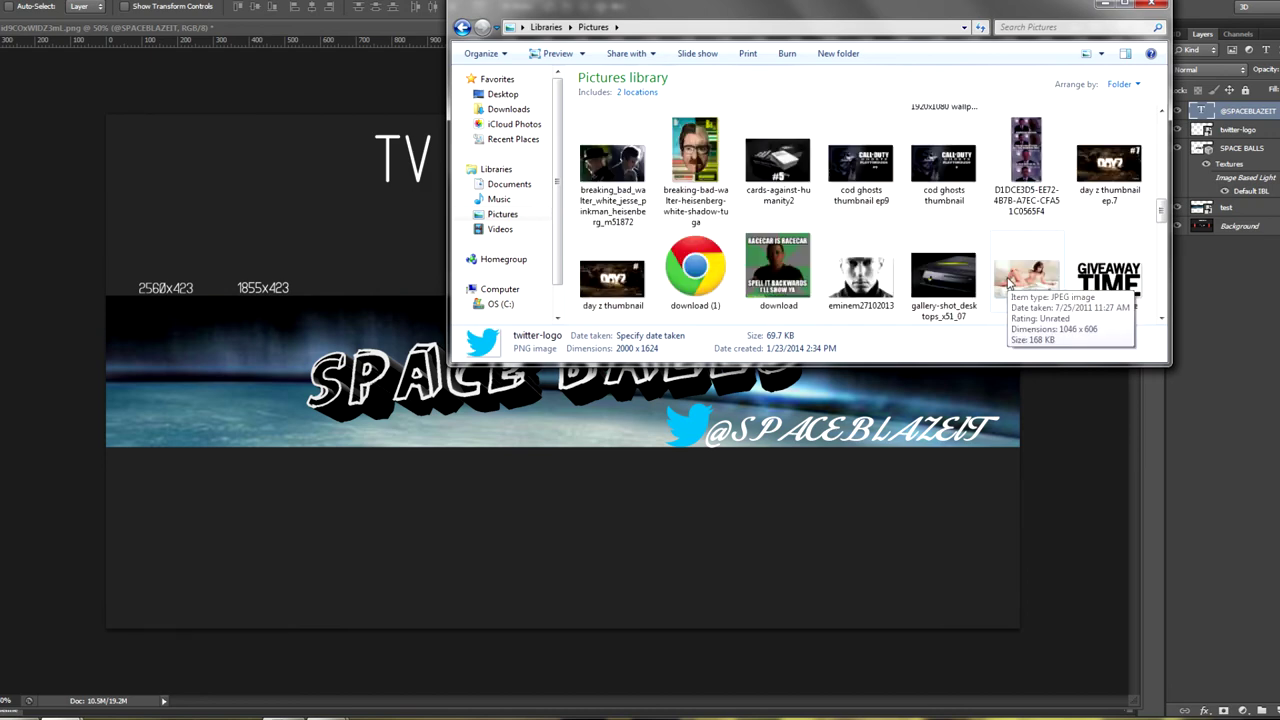
scroll(1008, 284, "down", 1)
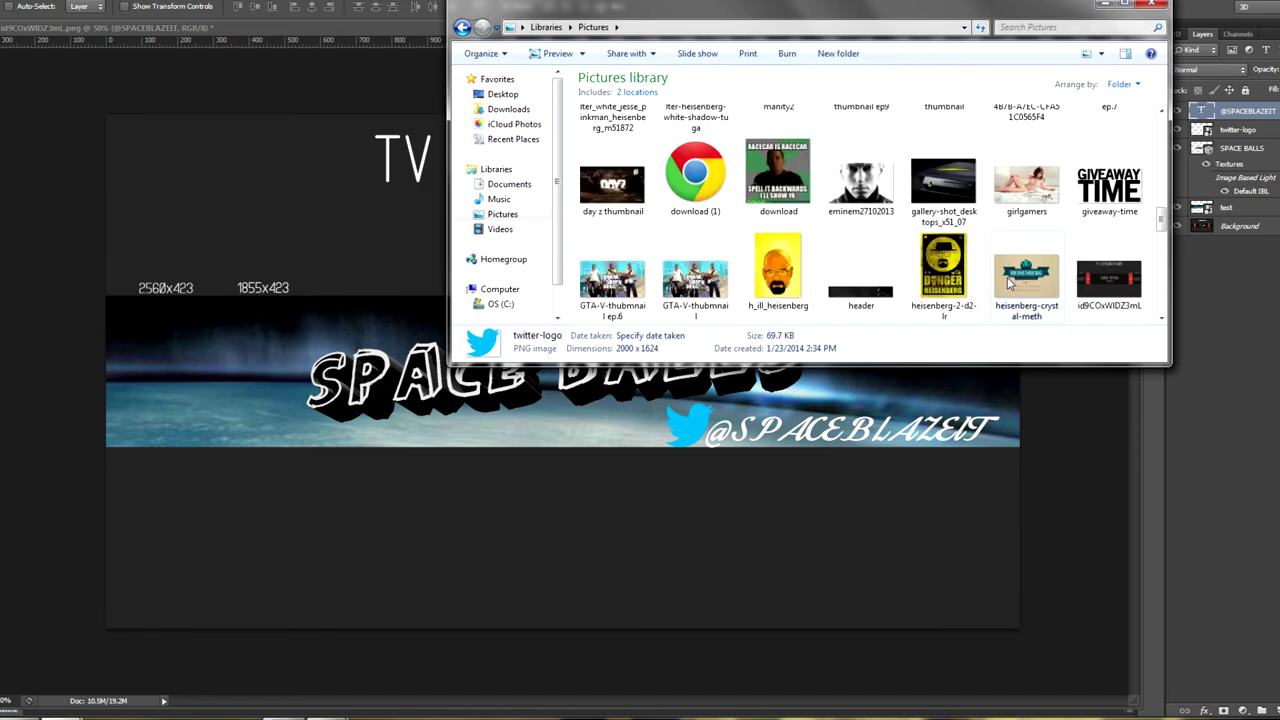
scroll(1008, 284, "down", 1)
scroll(1008, 284, "down", 1)
scroll(985, 314, "down", 1)
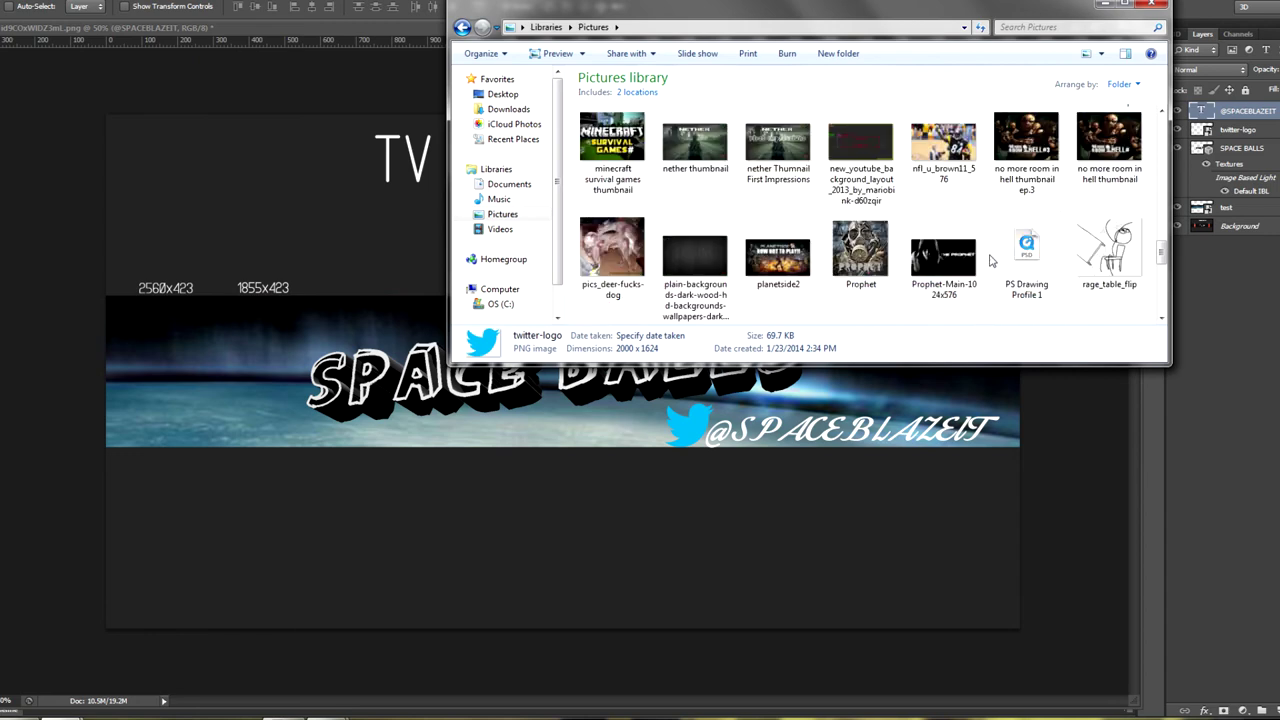
scroll(967, 264, "down", 1)
scroll(965, 264, "down", 1)
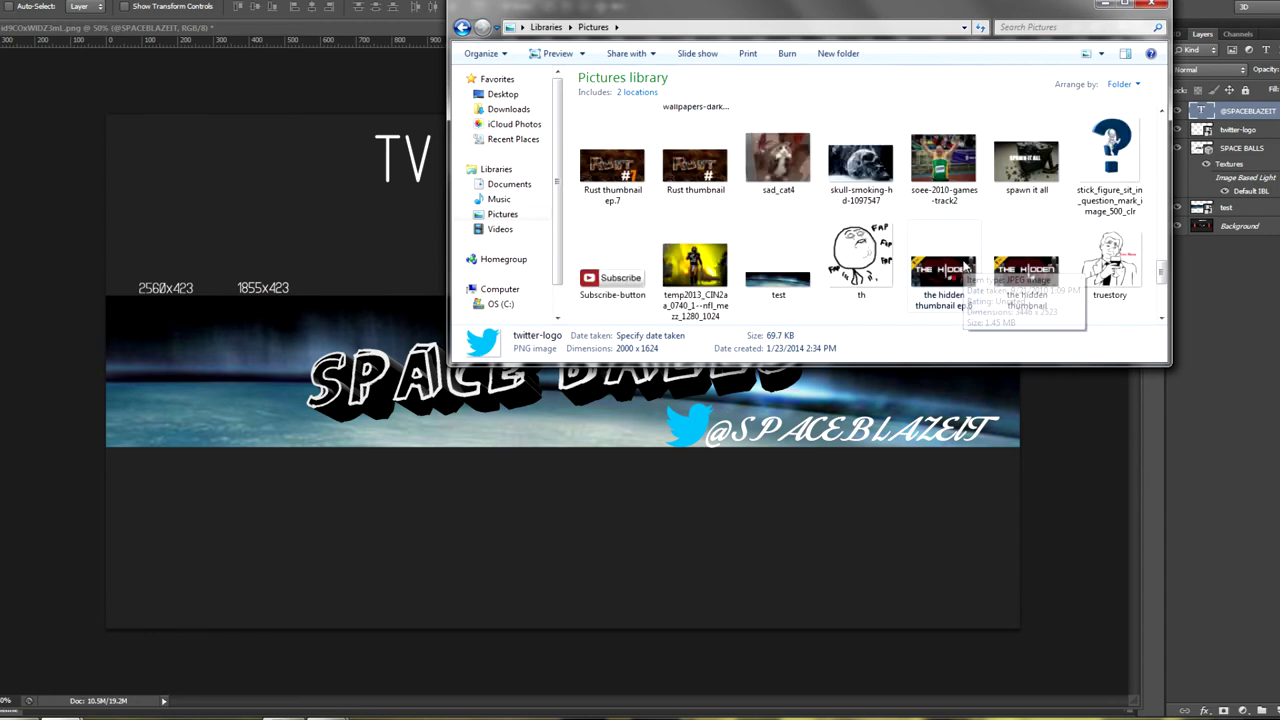
Place Subscribe-button on the banner at about 42% size in the bottom-left corner
left_click(611, 283)
left_click_drag(611, 283, 249, 439)
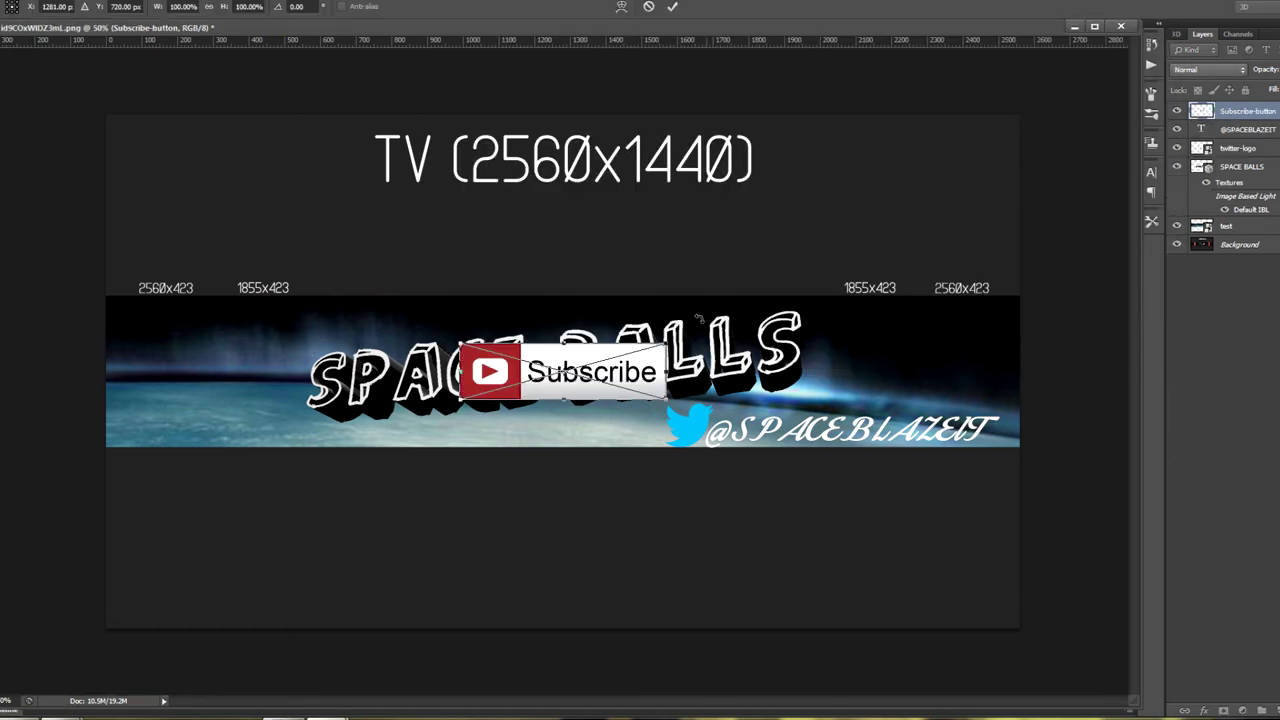
mouse_move(666, 344)
left_mouse_down()
mouse_move(541, 378)
mouse_move(133, 428)
mouse_move(176, 436)
left_mouse_up()
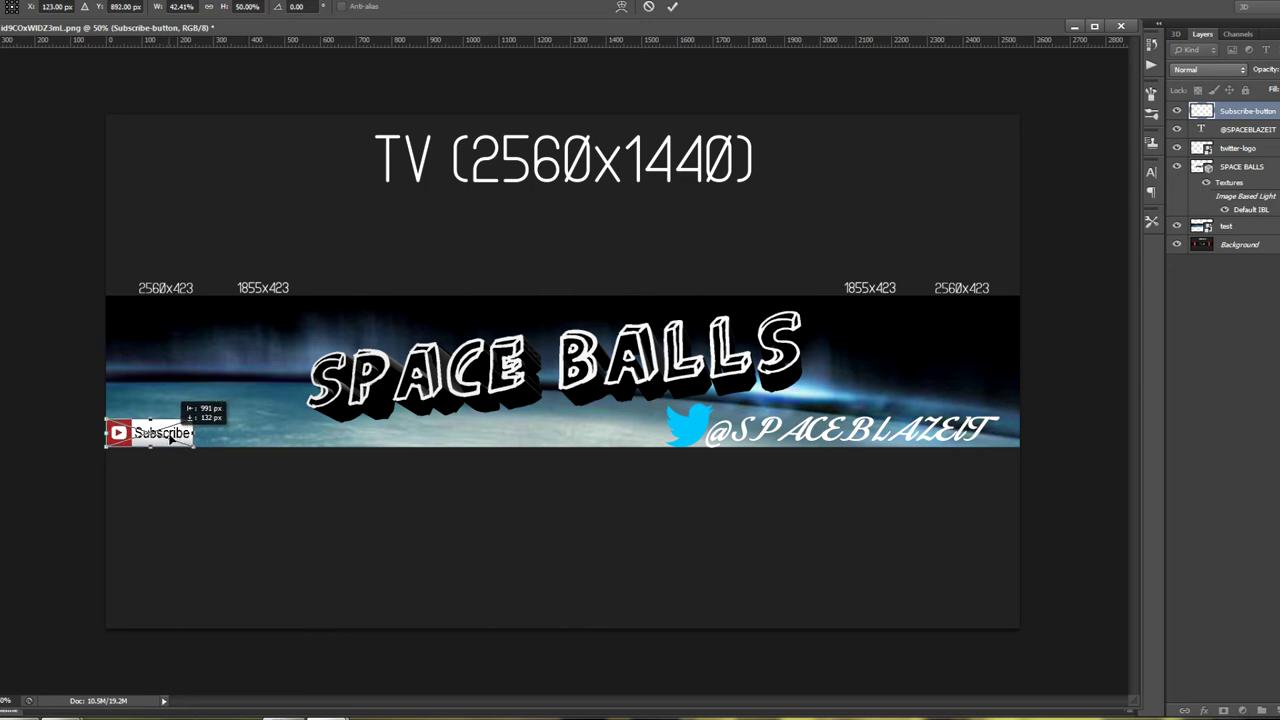
left_click_drag(176, 436, 176, 438)
left_click(672, 6)
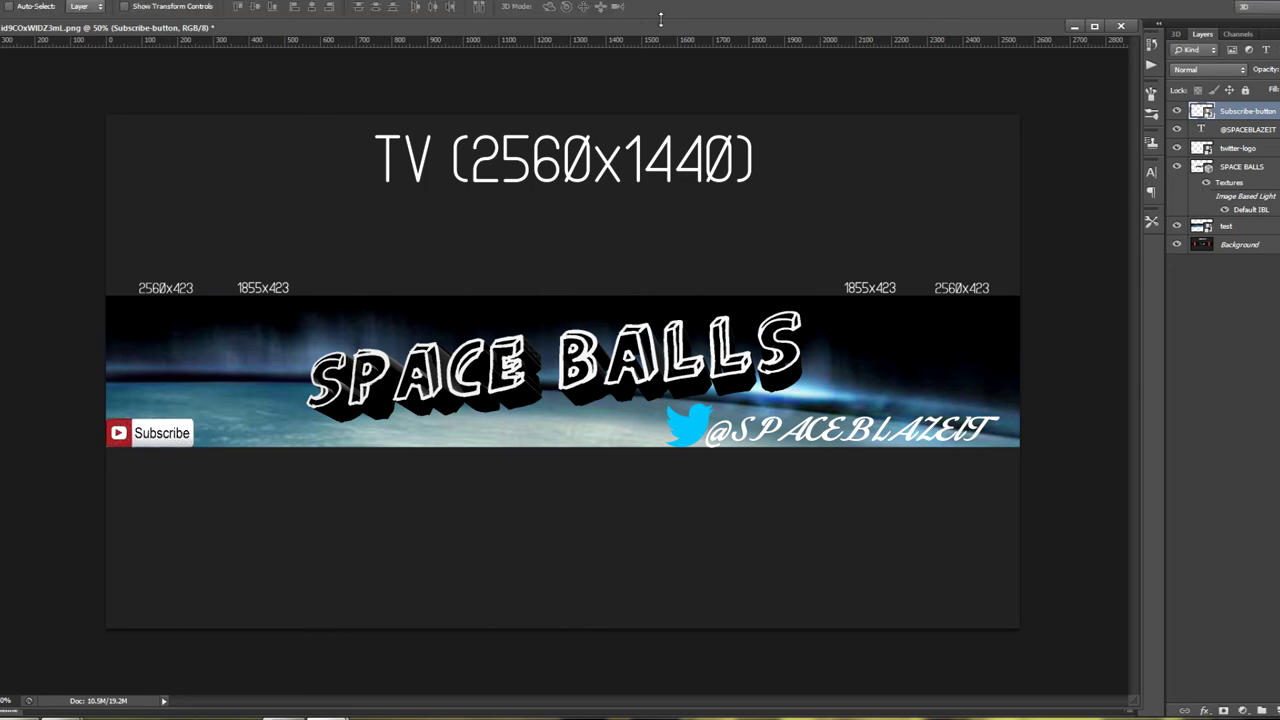